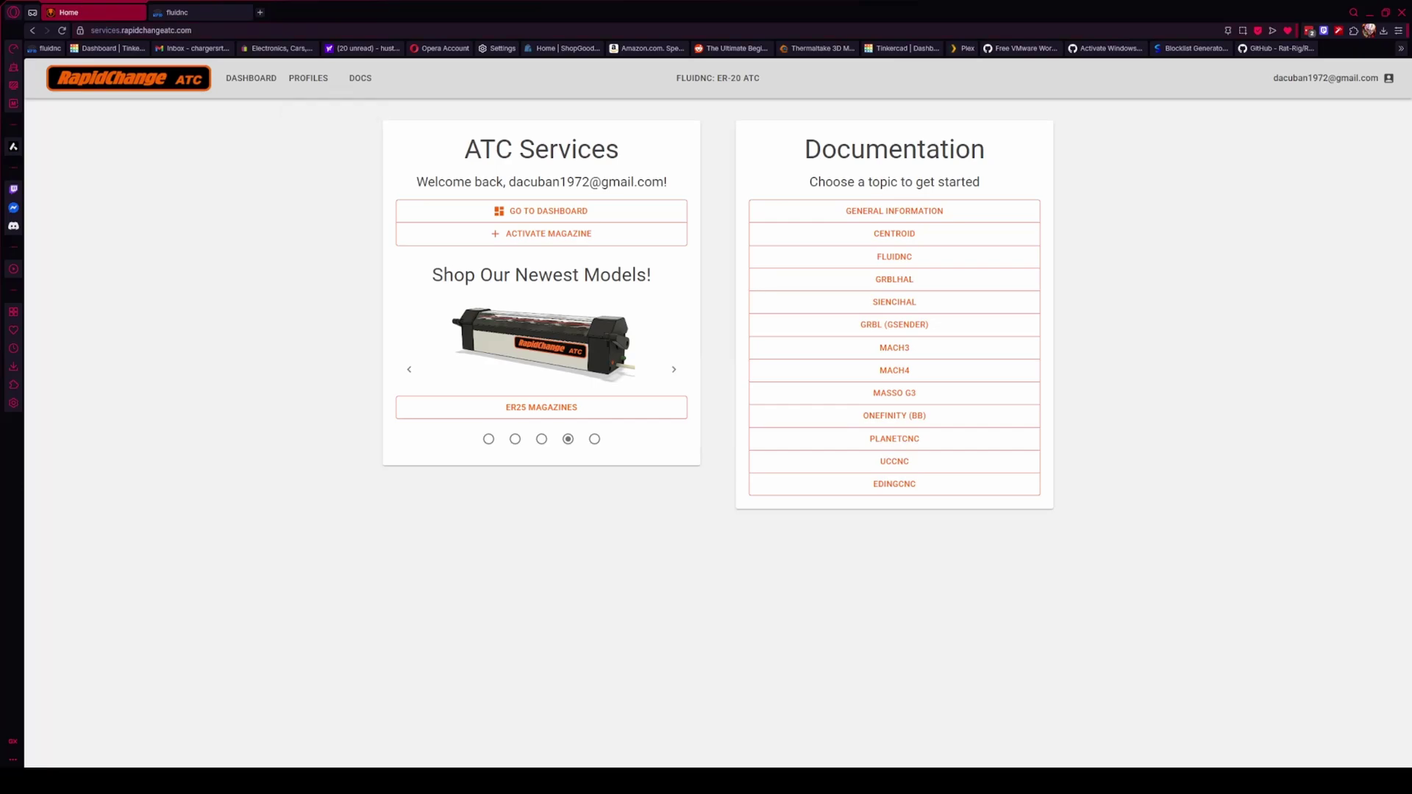
# Step: View the controller's local filesystem files from the FluidNC settings, and close the file list
pyautogui.click(177, 13)
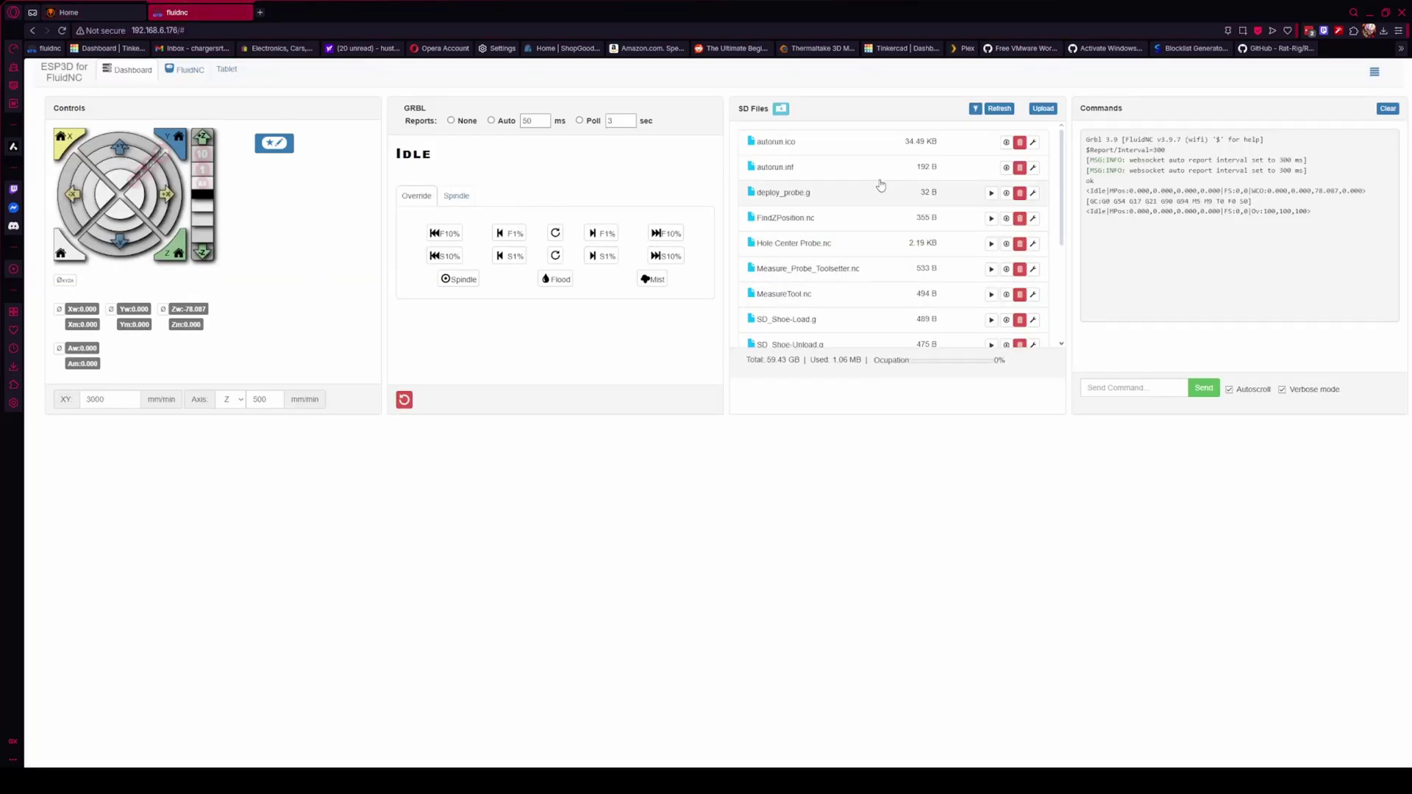
pyautogui.click(191, 74)
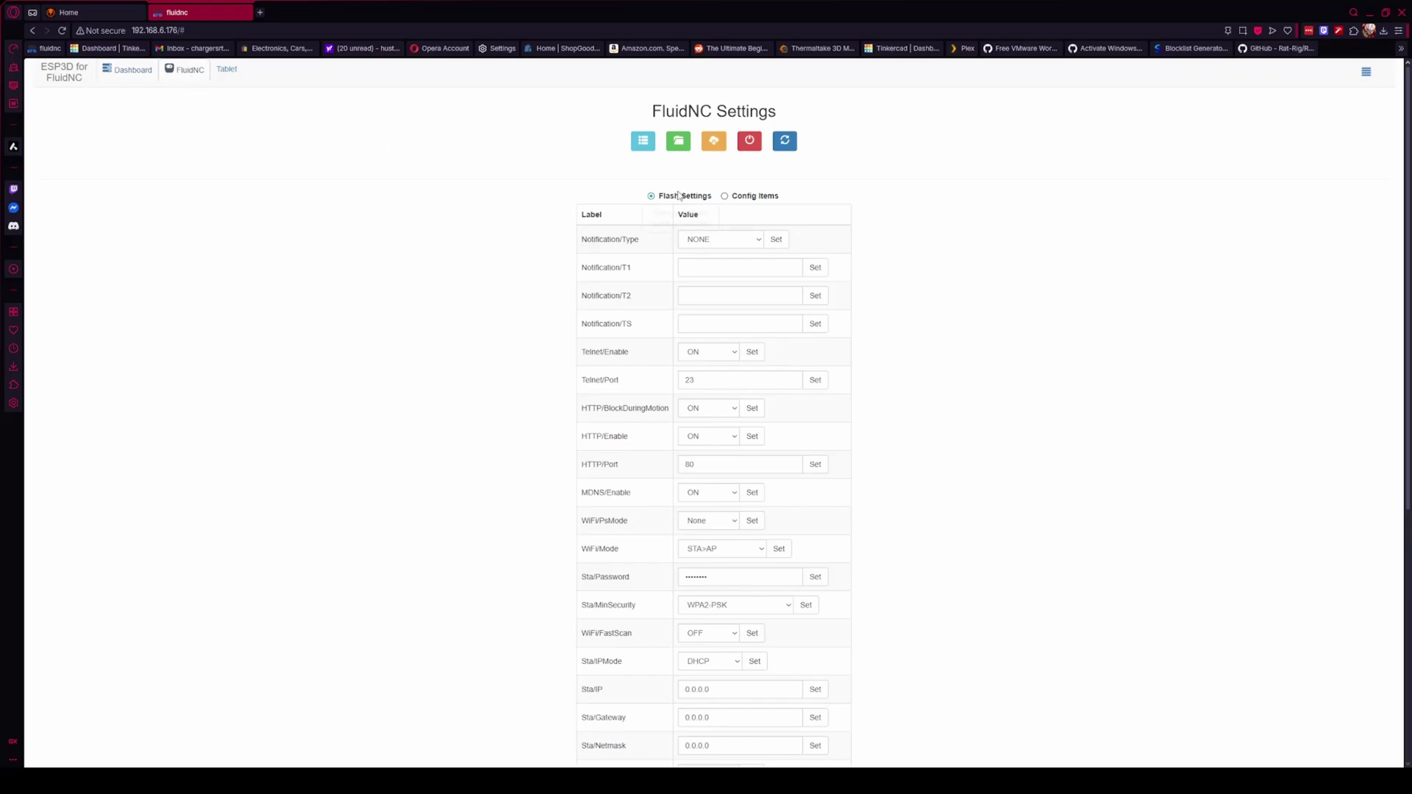
pyautogui.click(678, 140)
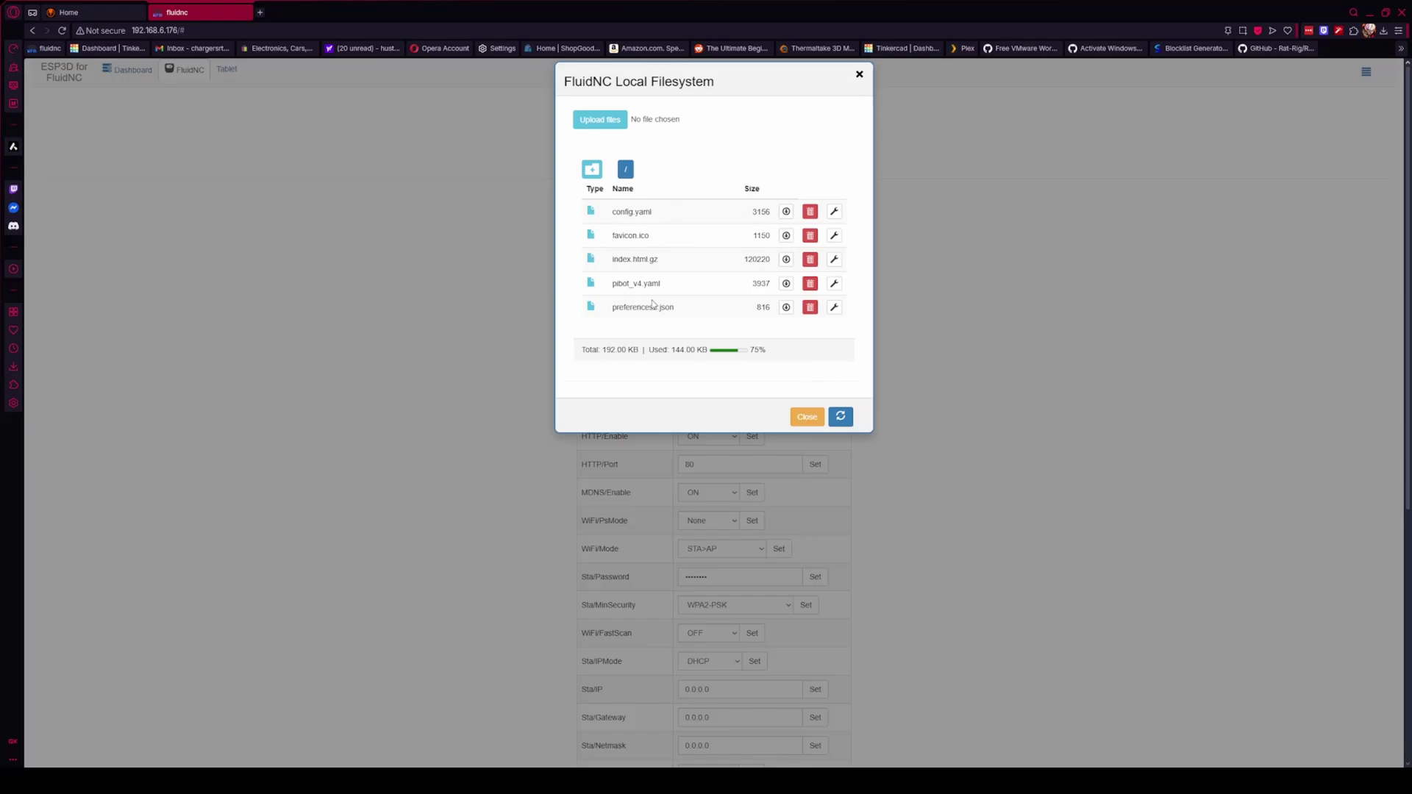
pyautogui.click(811, 419)
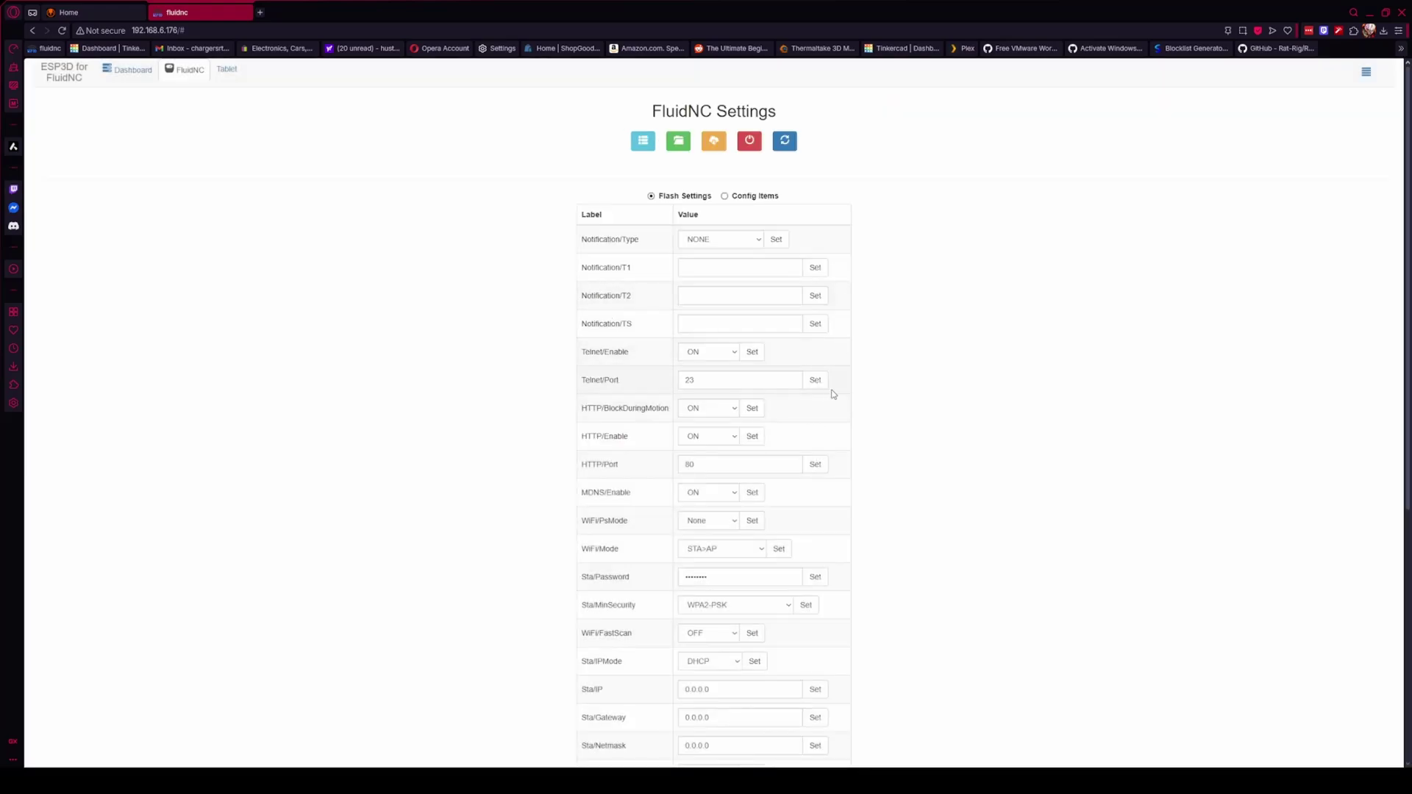
# Step: Review the FluidNC flash settings down to Config/Filename and Message/Level, and return to the controller dashboard
pyautogui.scroll(-4, 897, 563)
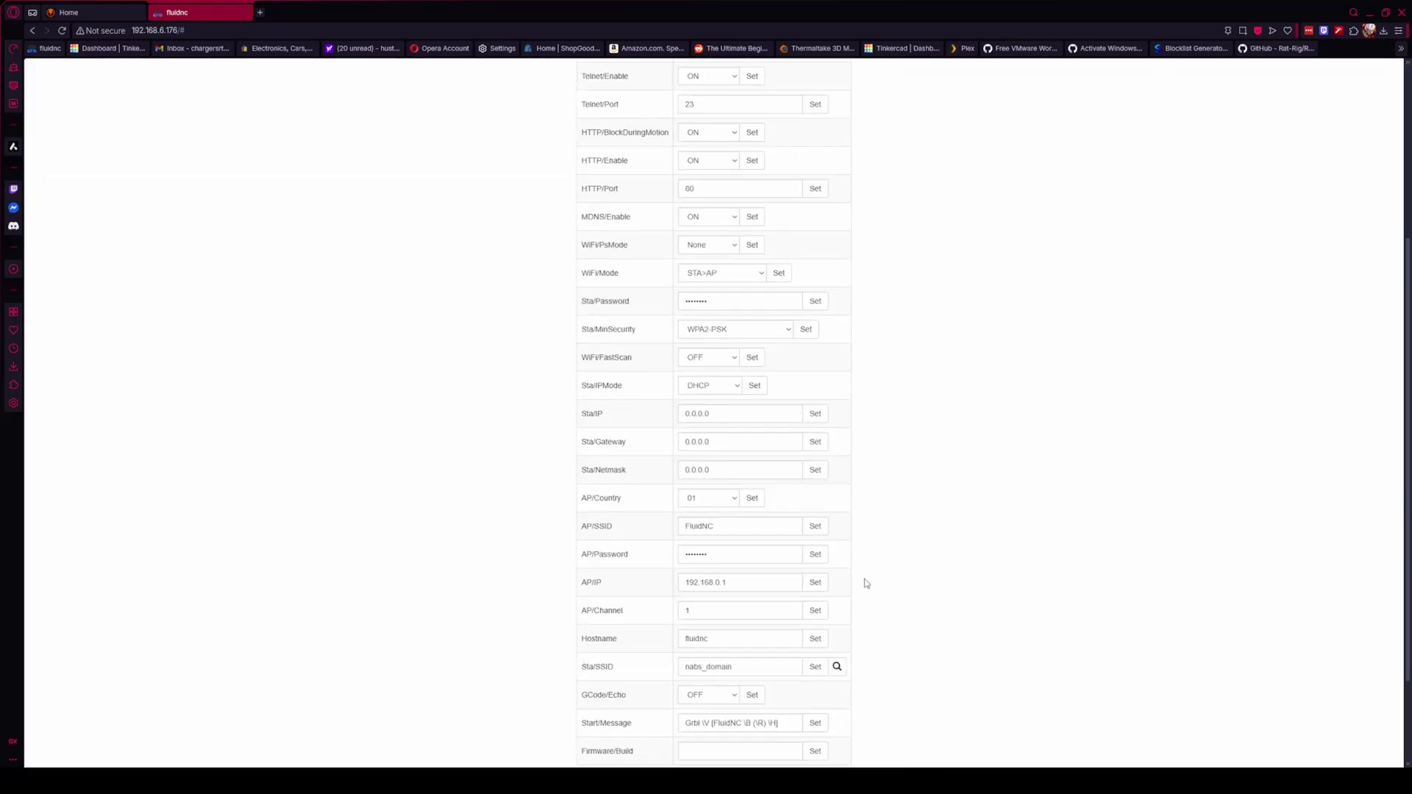
pyautogui.scroll(-2, 820, 600)
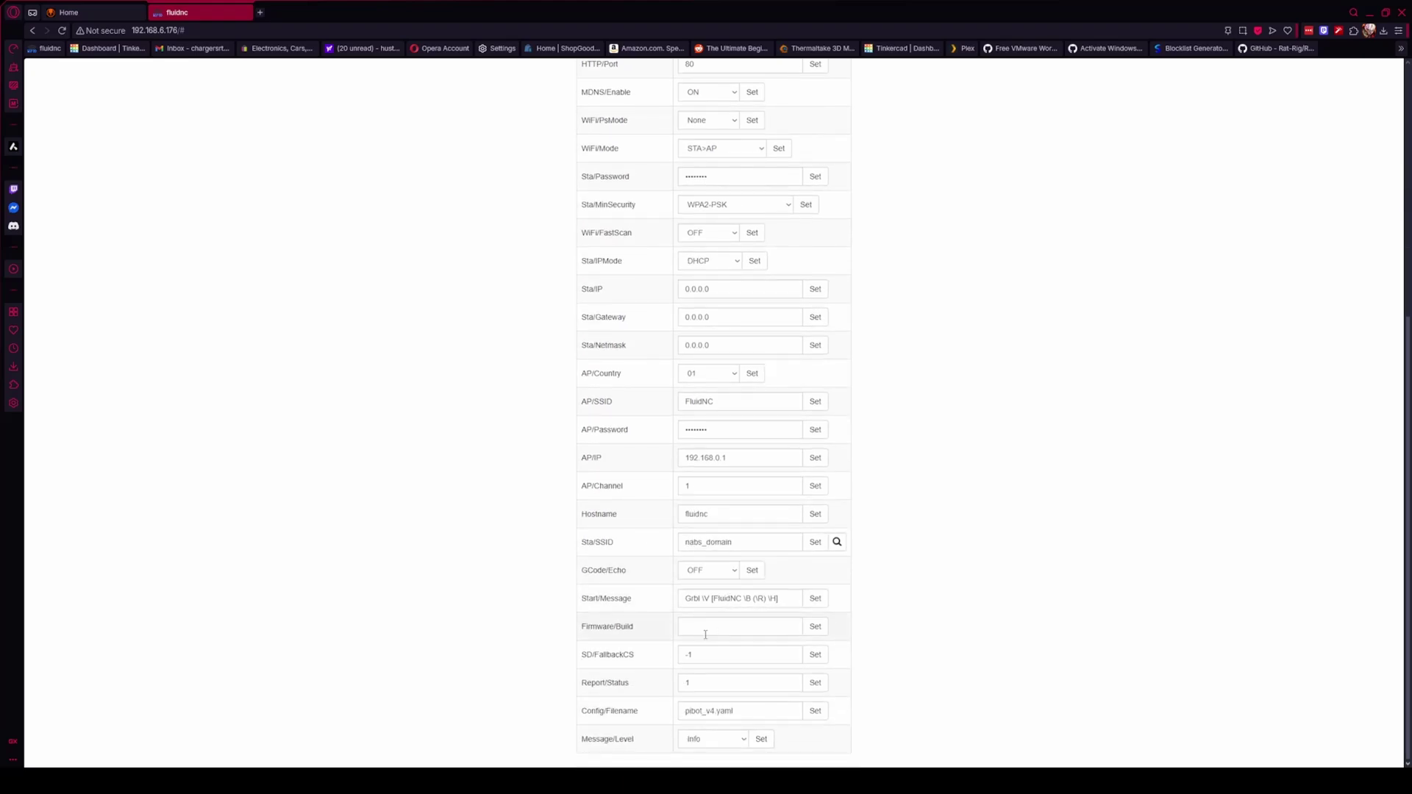
pyautogui.scroll(4, 697, 356)
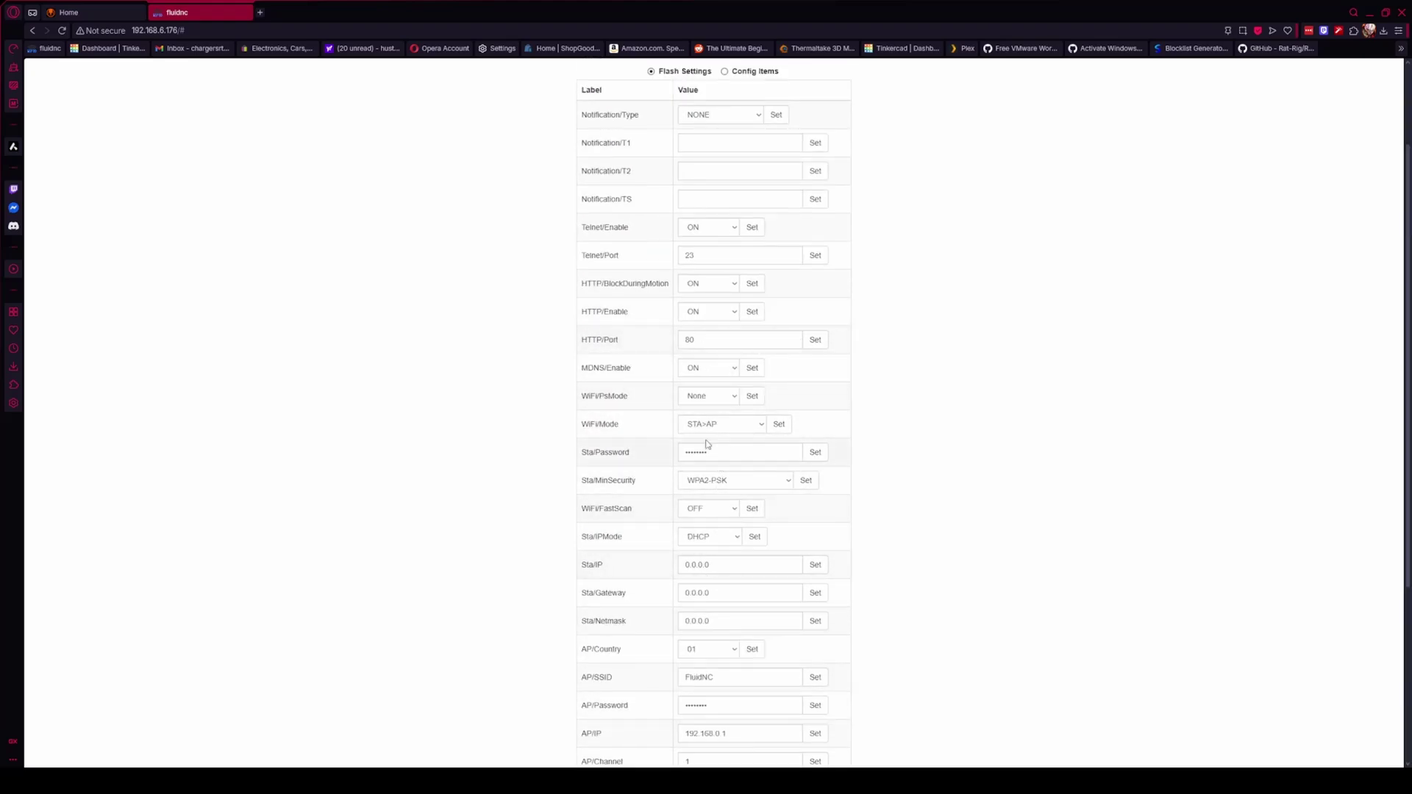
pyautogui.scroll(2, 731, 505)
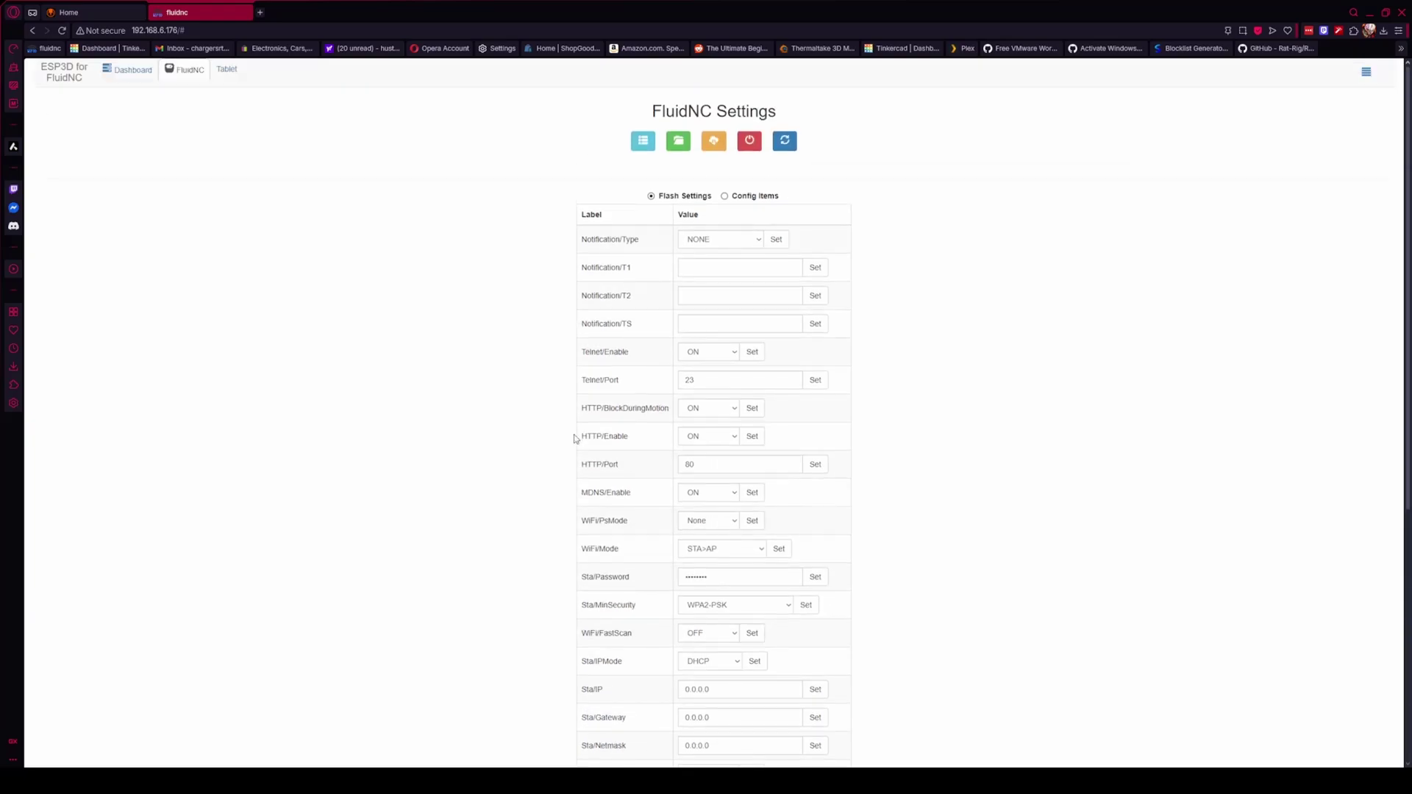
pyautogui.click(136, 73)
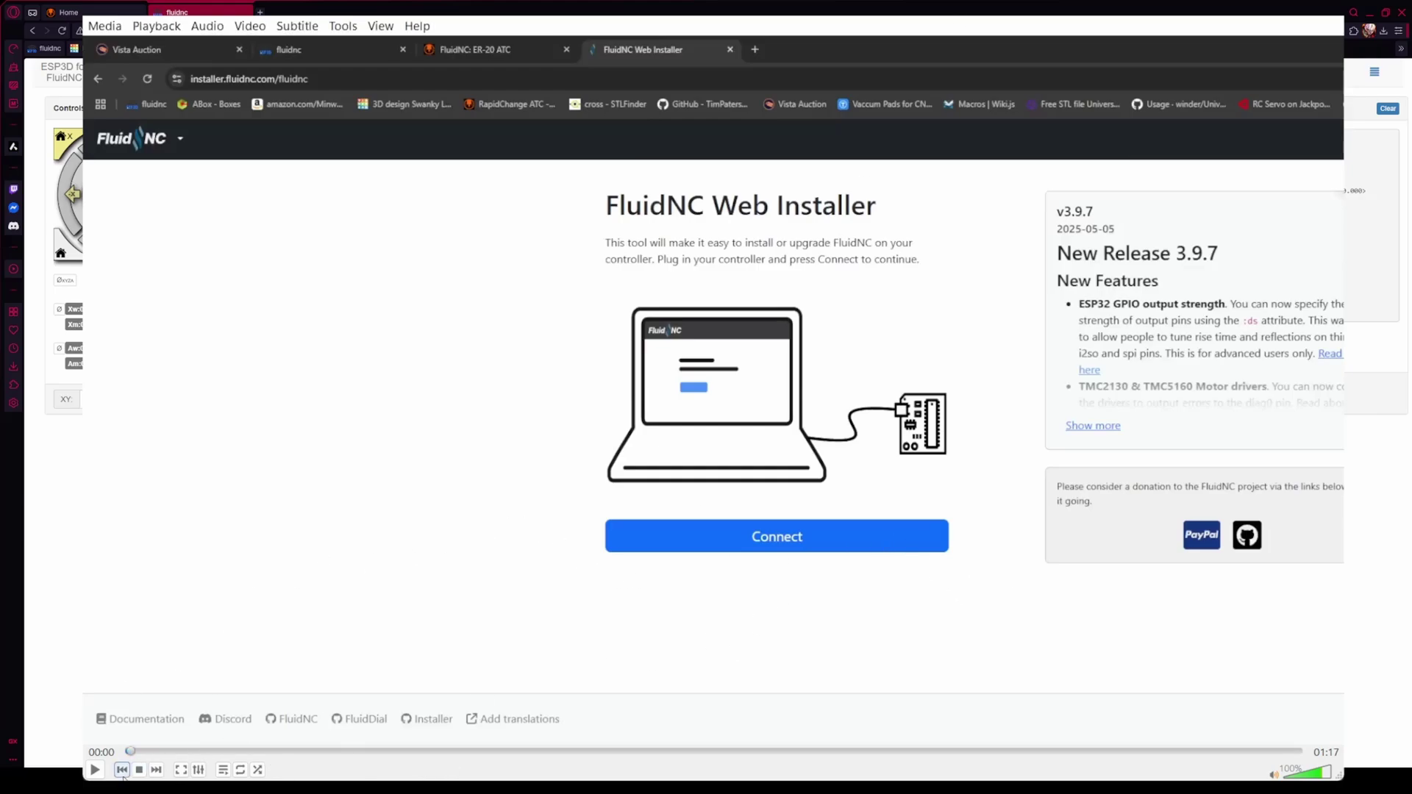
# Step: Watch the FluidNC Web Installer recording up to the firmware variant choices, pause it, and return to the browser
pyautogui.click(95, 770)
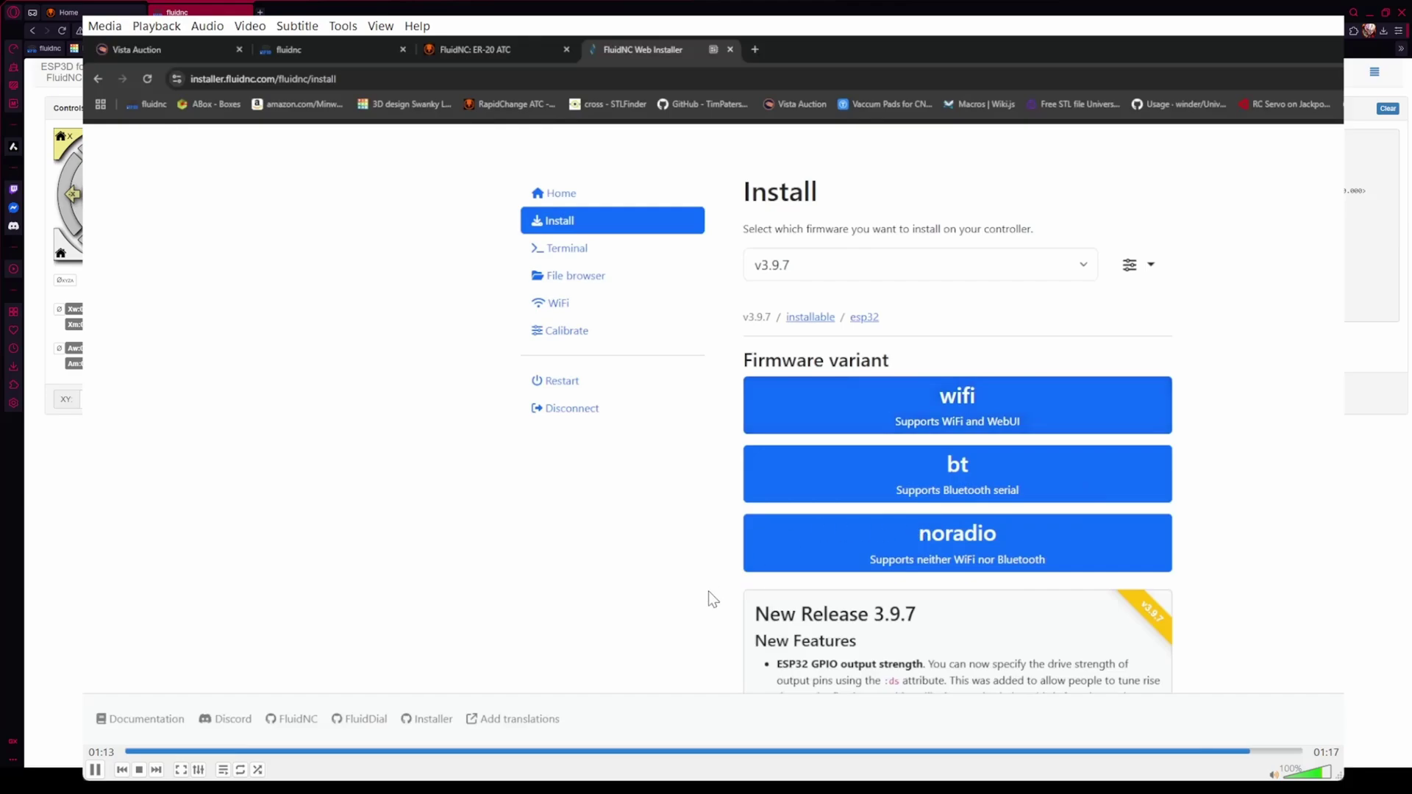
pyautogui.click(95, 770)
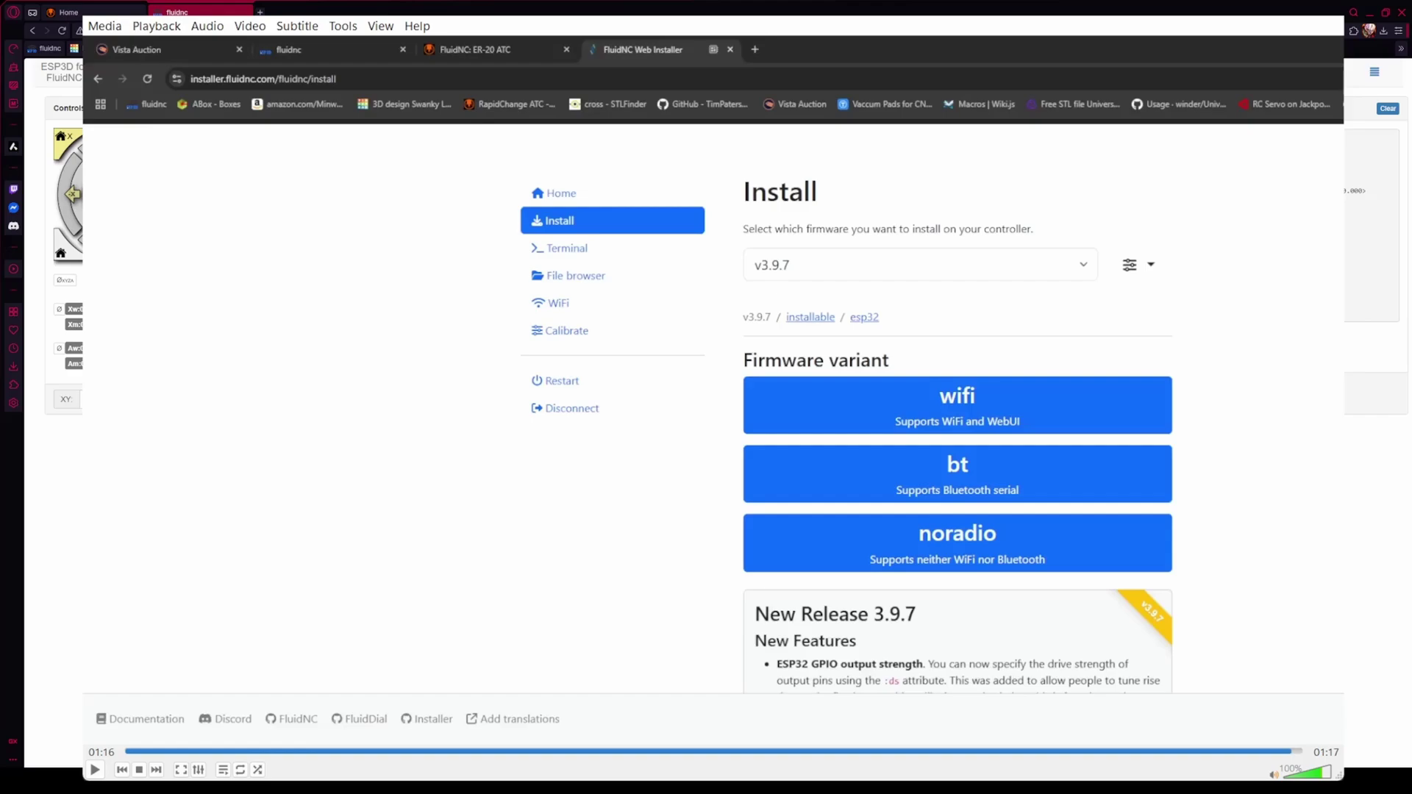
pyautogui.hotkey('alt', 'Tab')
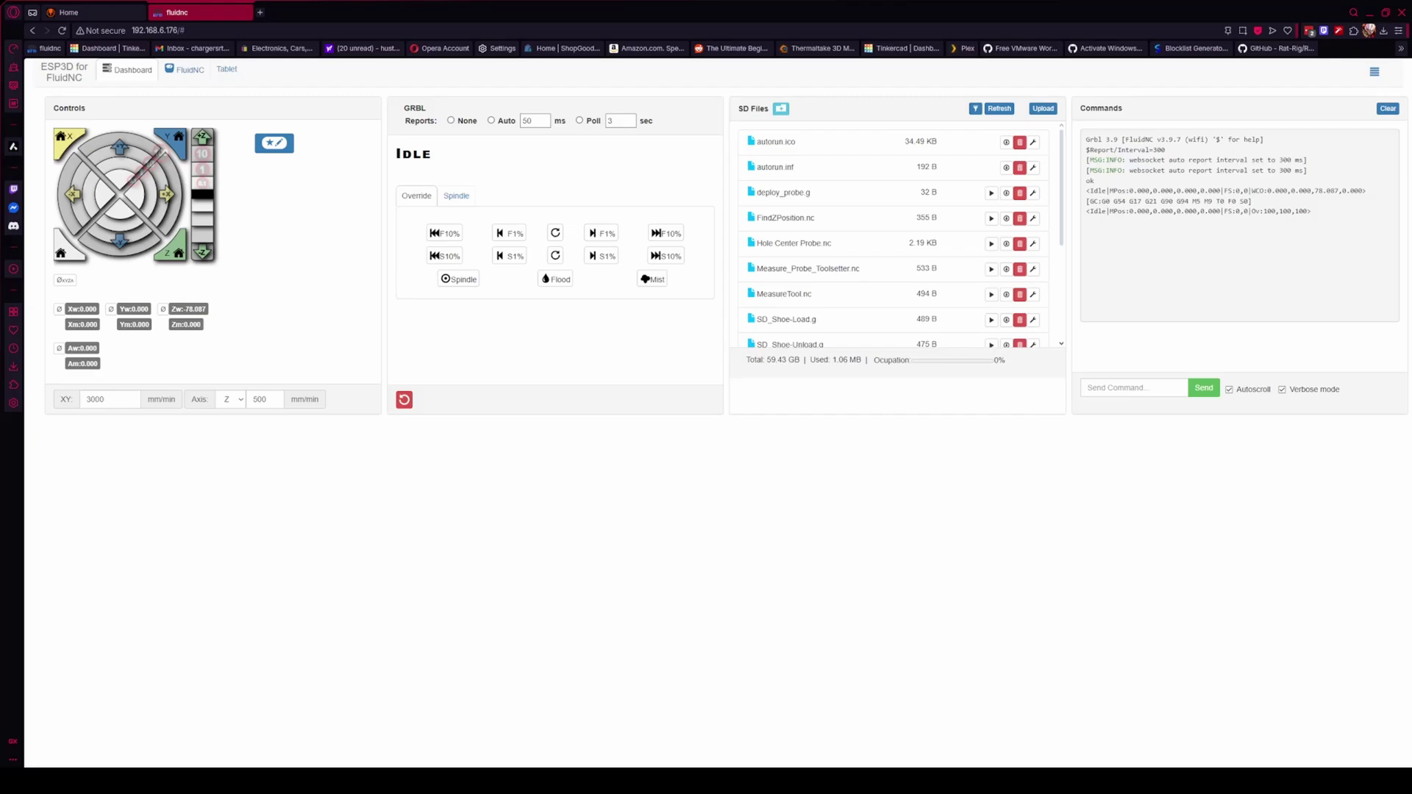
# Step: In VS Code, compare the Rapidchange block in pibot_v4_rapid_config.yaml with the M6 macro and user output and input pins in pibot_v4.yaml
pyautogui.hotkey('alt', 'Tab')
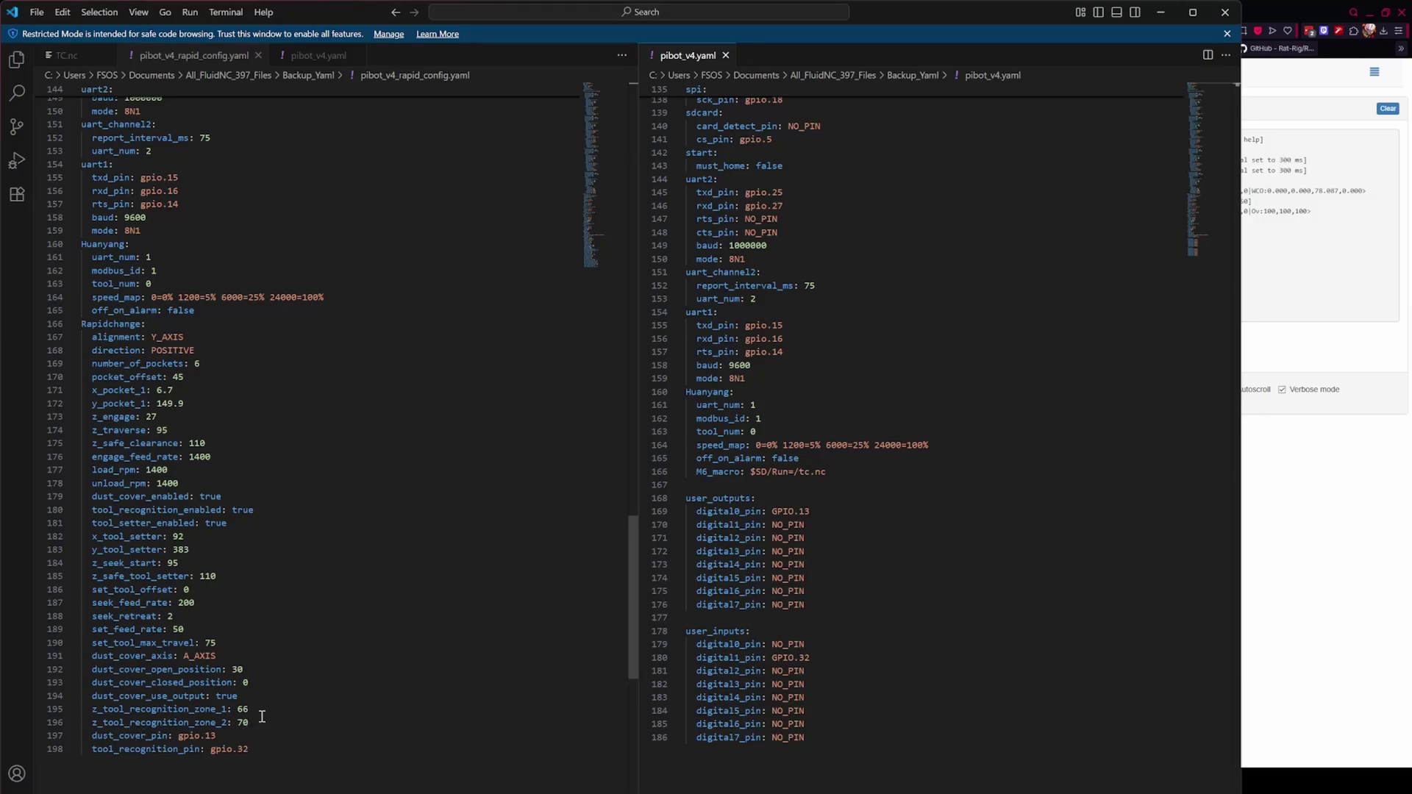
pyautogui.moveTo(249, 722); pyautogui.dragTo(76, 327)
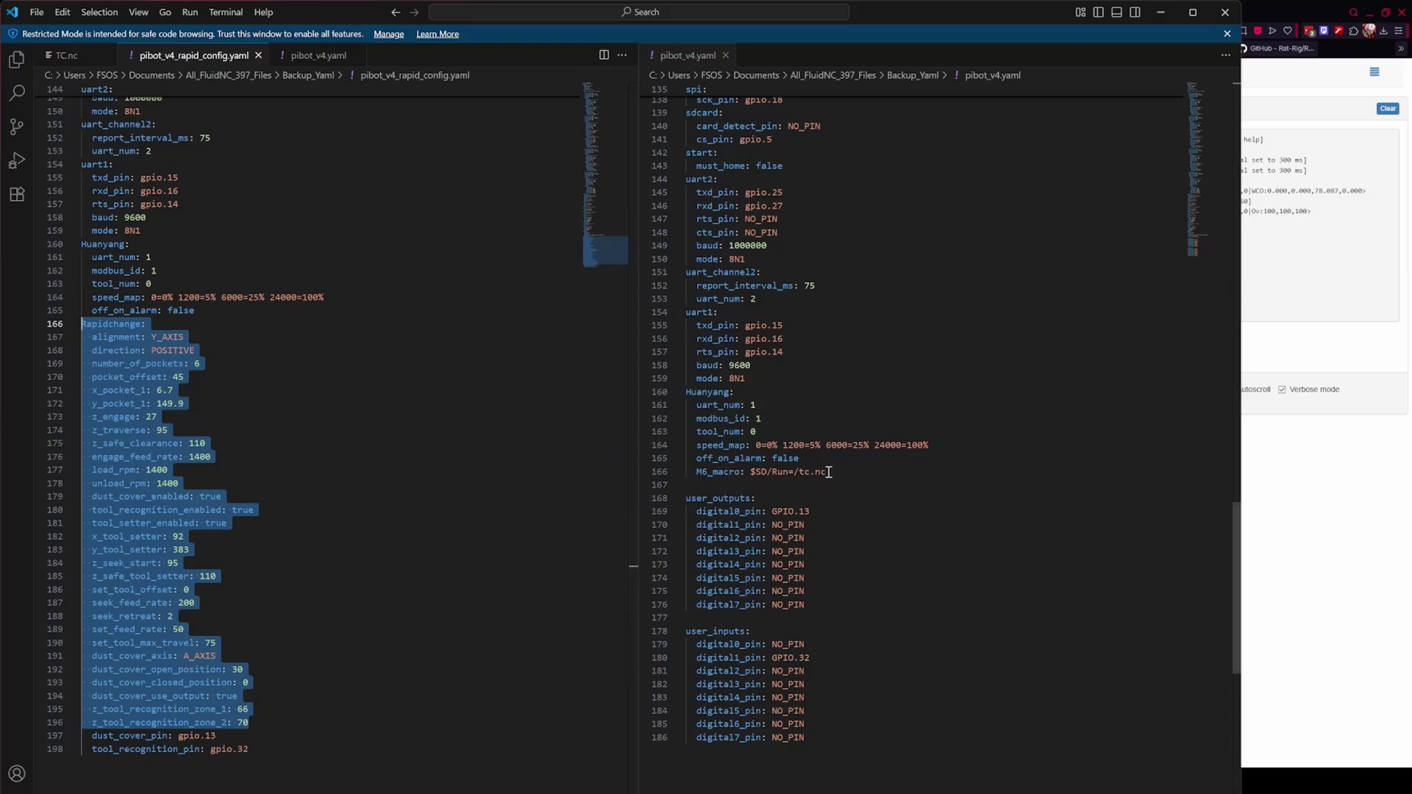
pyautogui.moveTo(830, 498); pyautogui.dragTo(842, 507)
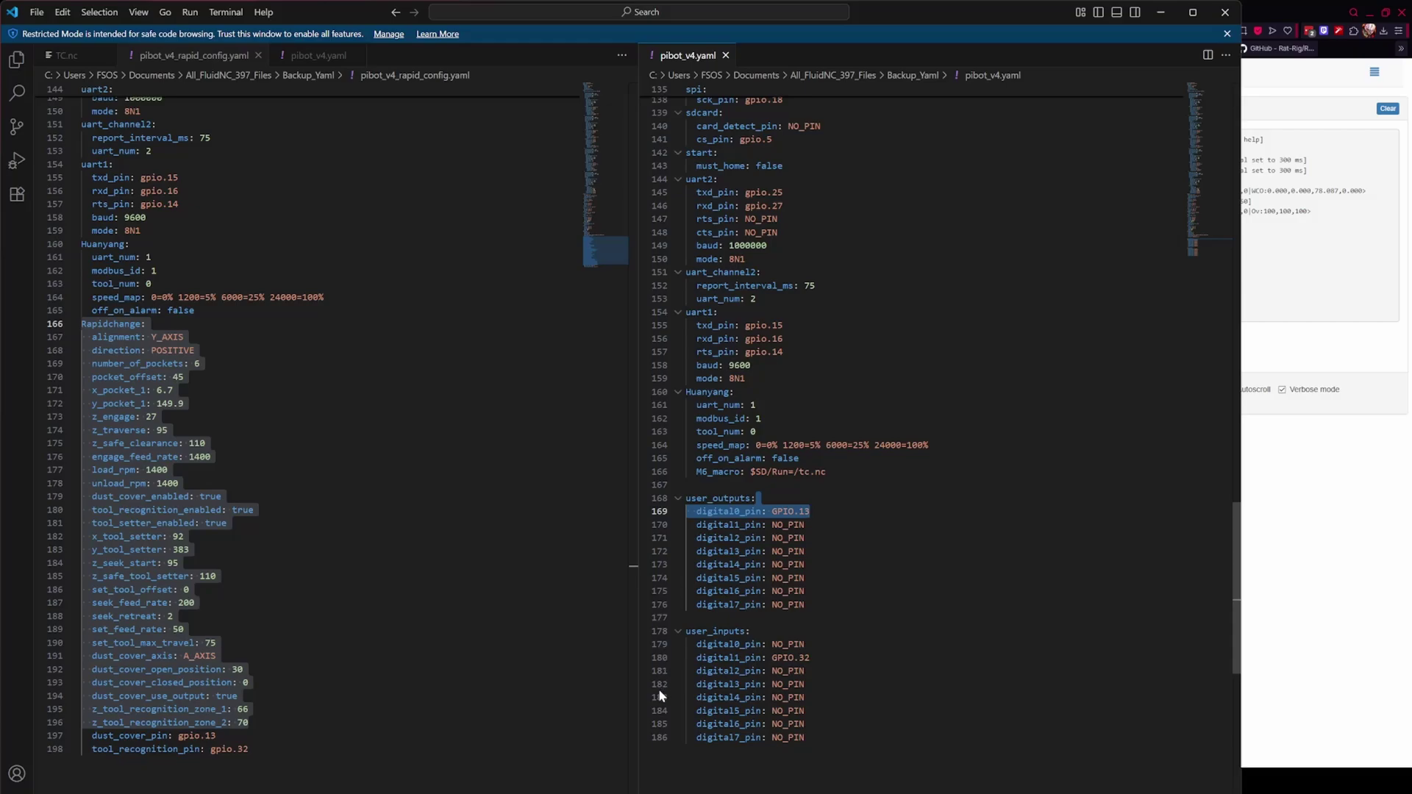
pyautogui.click(320, 766)
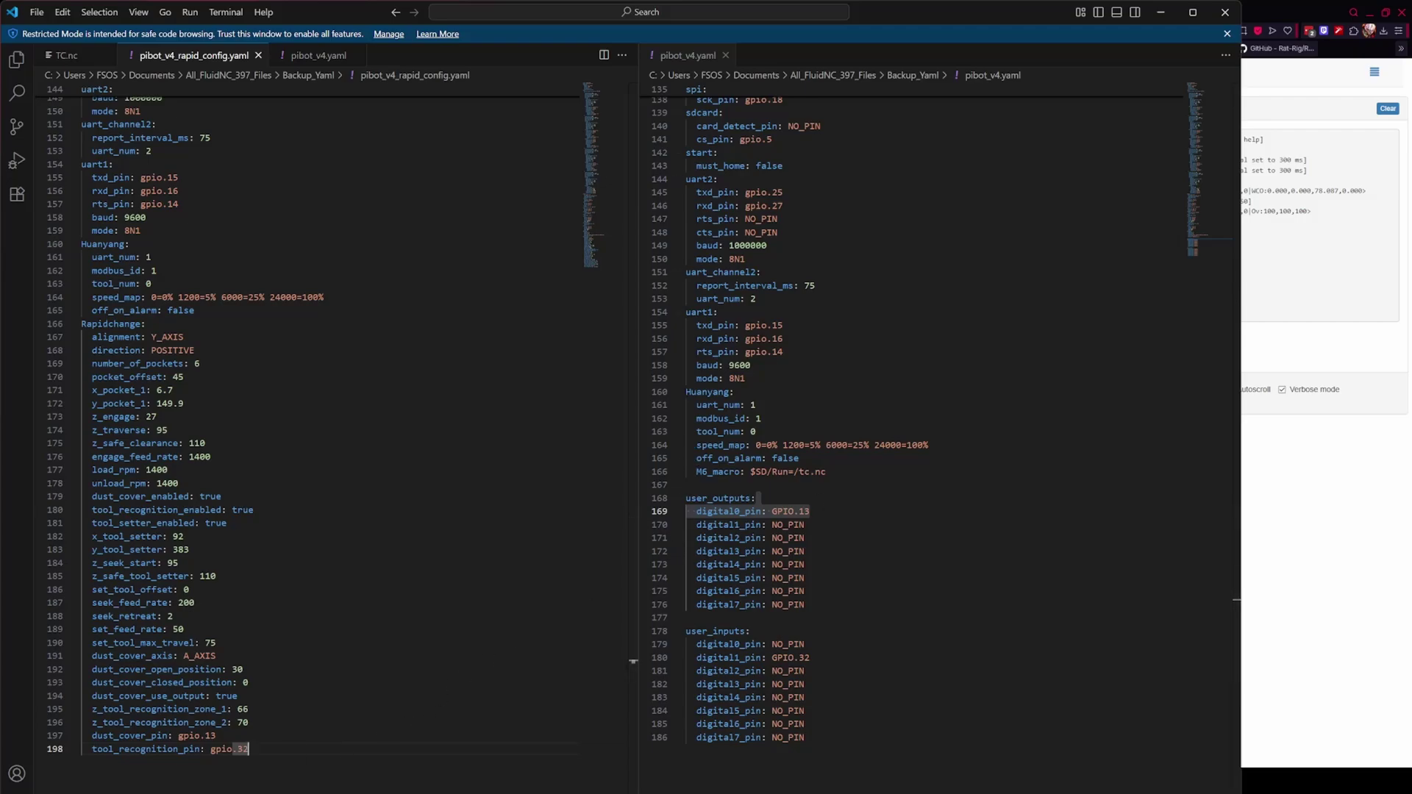
# Step: Switch to the RapidChange ATC services site in the browser and open the ER-20 ATC profile from its dashboard
pyautogui.hotkey('alt', 'Tab')
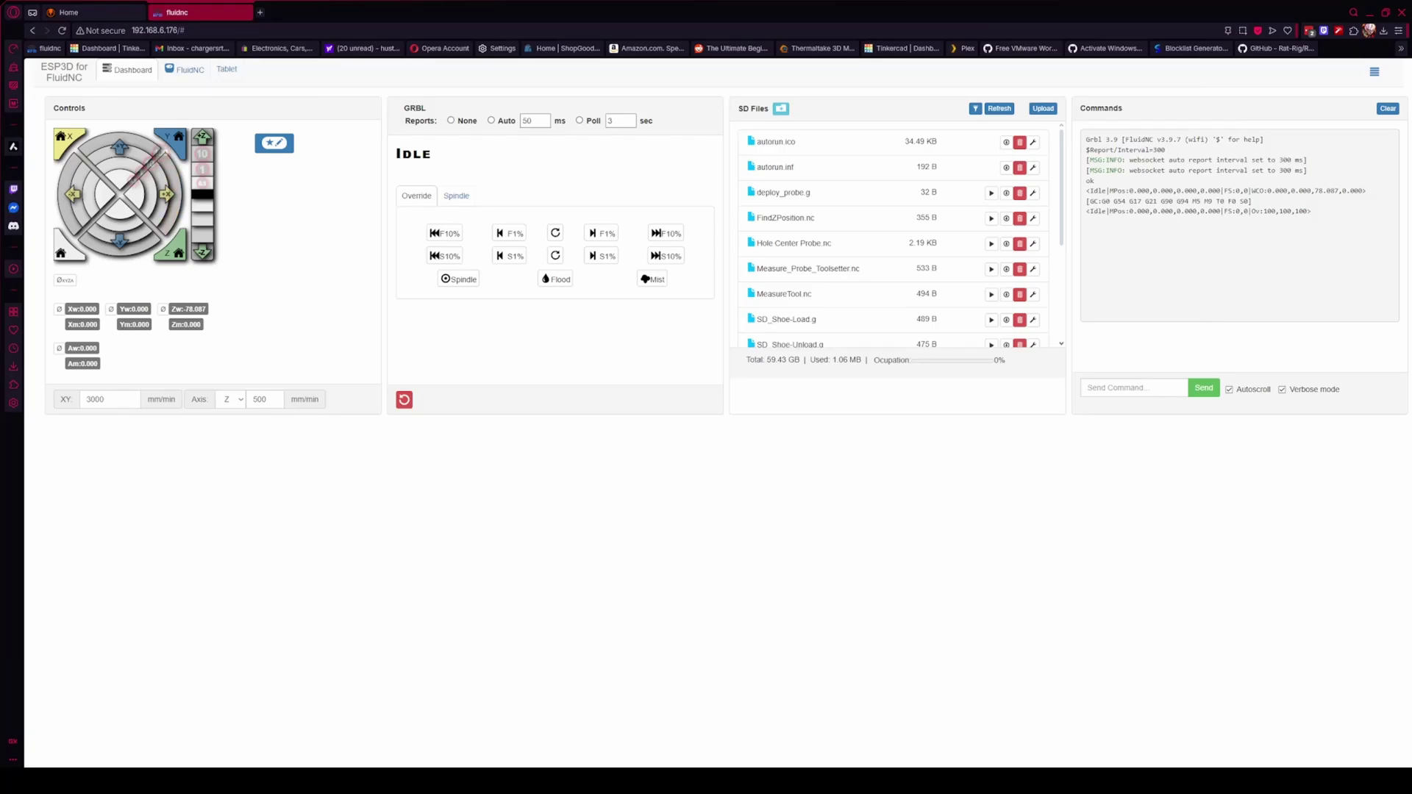
pyautogui.click(100, 12)
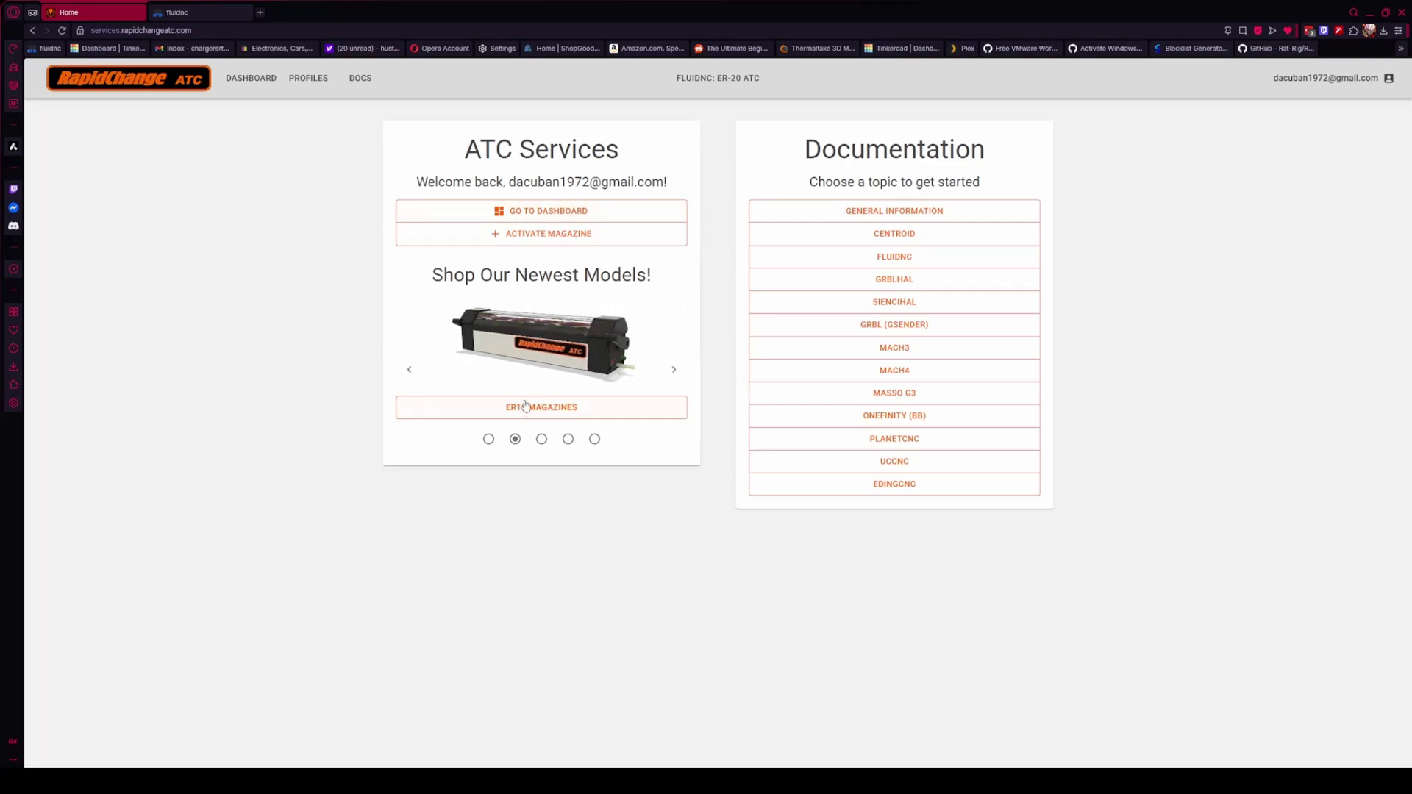
pyautogui.click(563, 216)
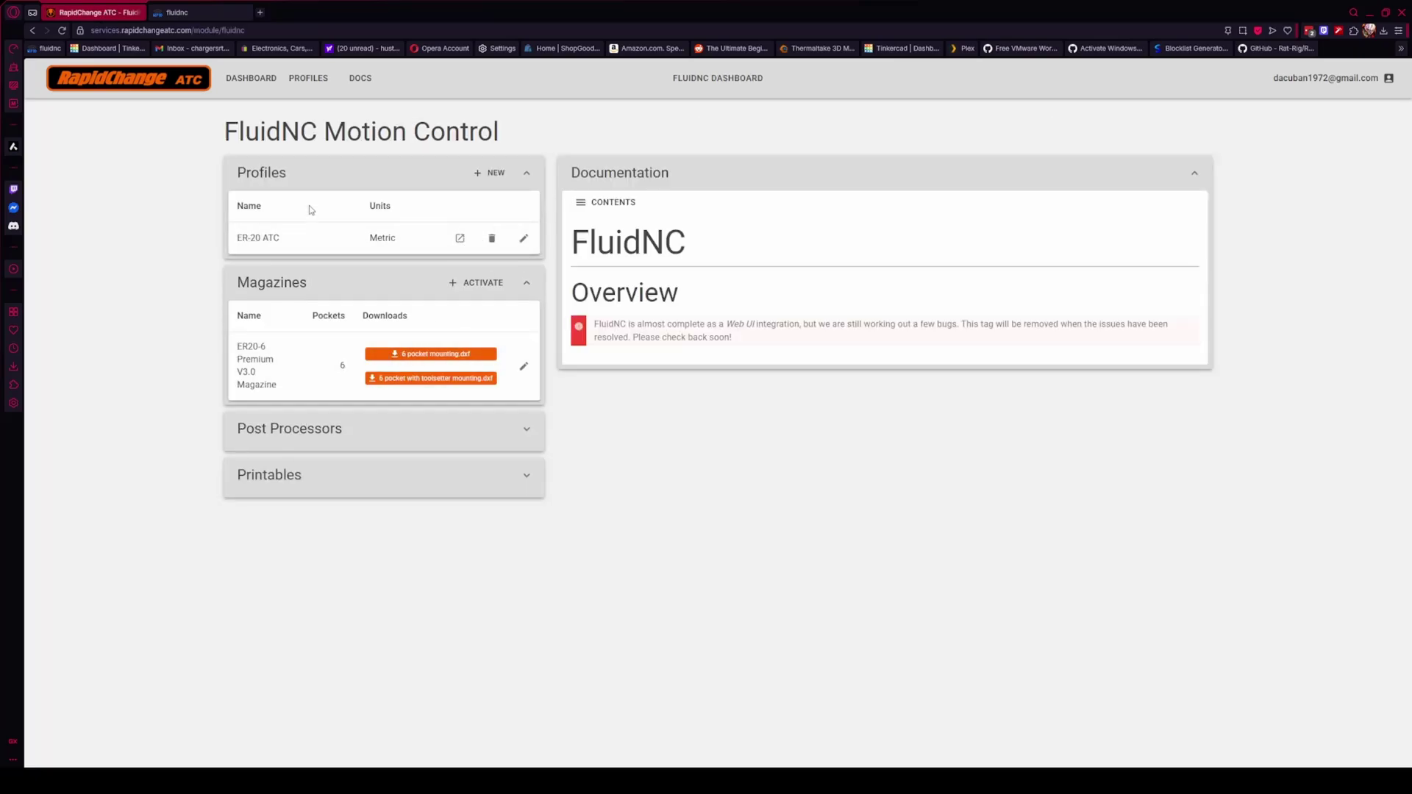
pyautogui.click(460, 239)
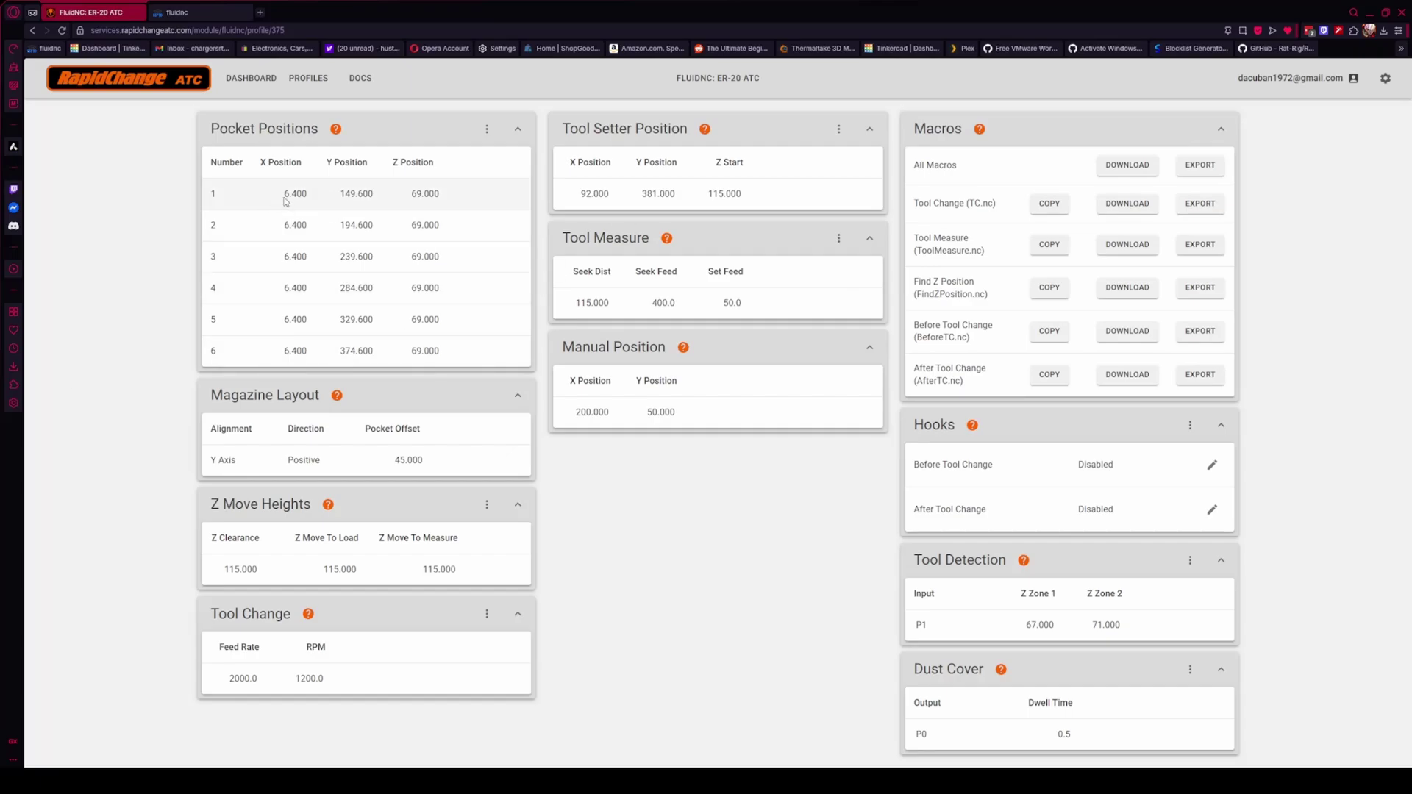
# Step: Inspect pocket 1's editable position values and the advanced Z position offsets in the preferences, cancelling both edits
pyautogui.click(383, 200)
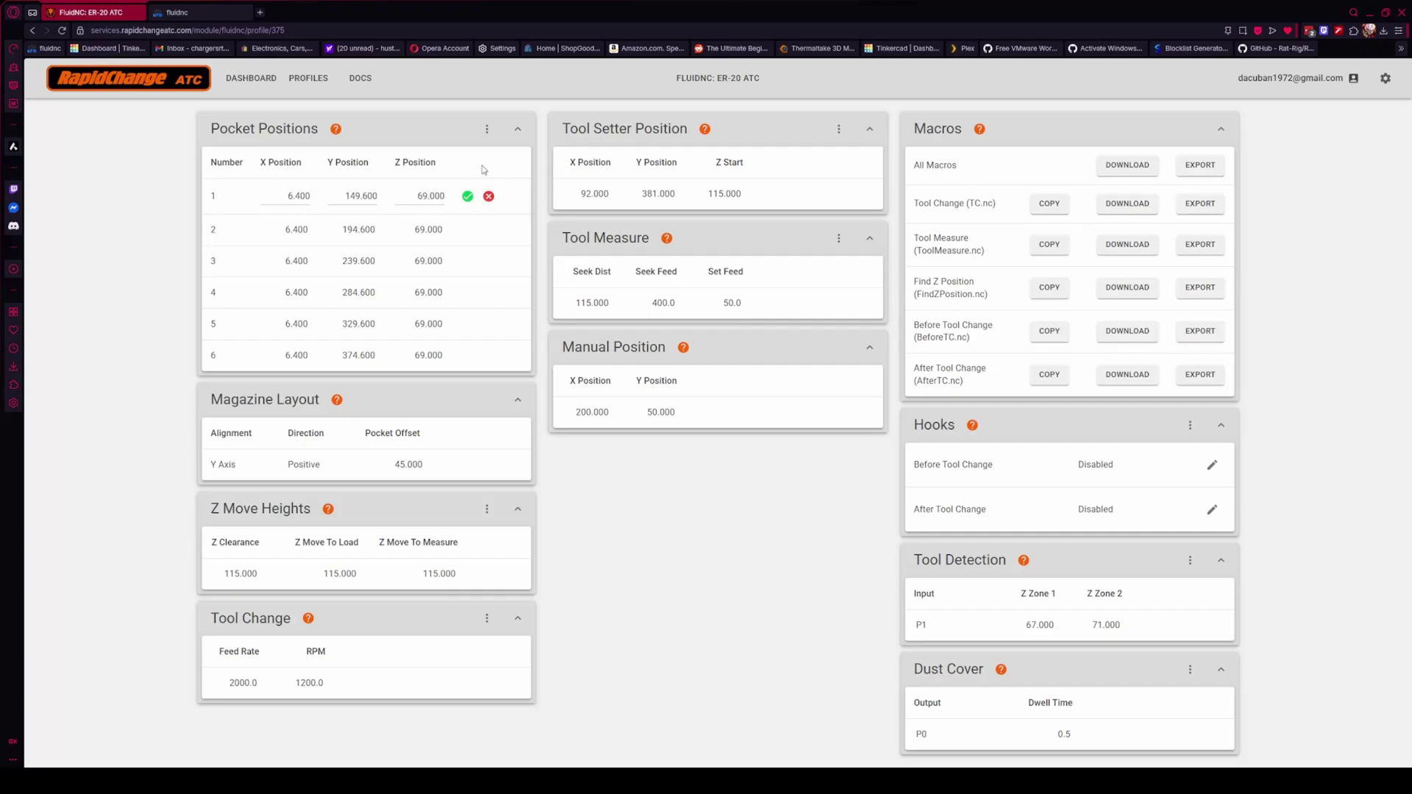
pyautogui.click(489, 199)
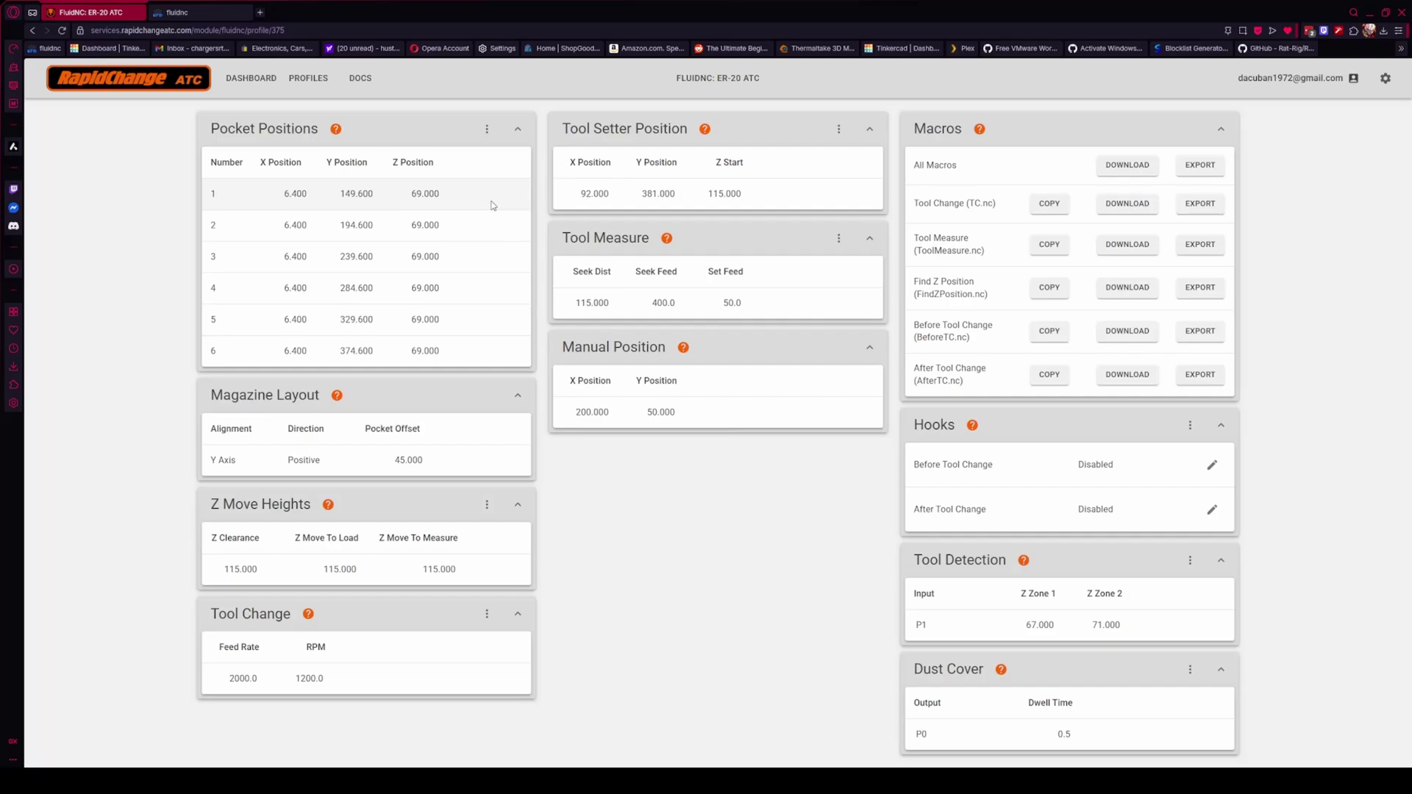
pyautogui.click(1383, 78)
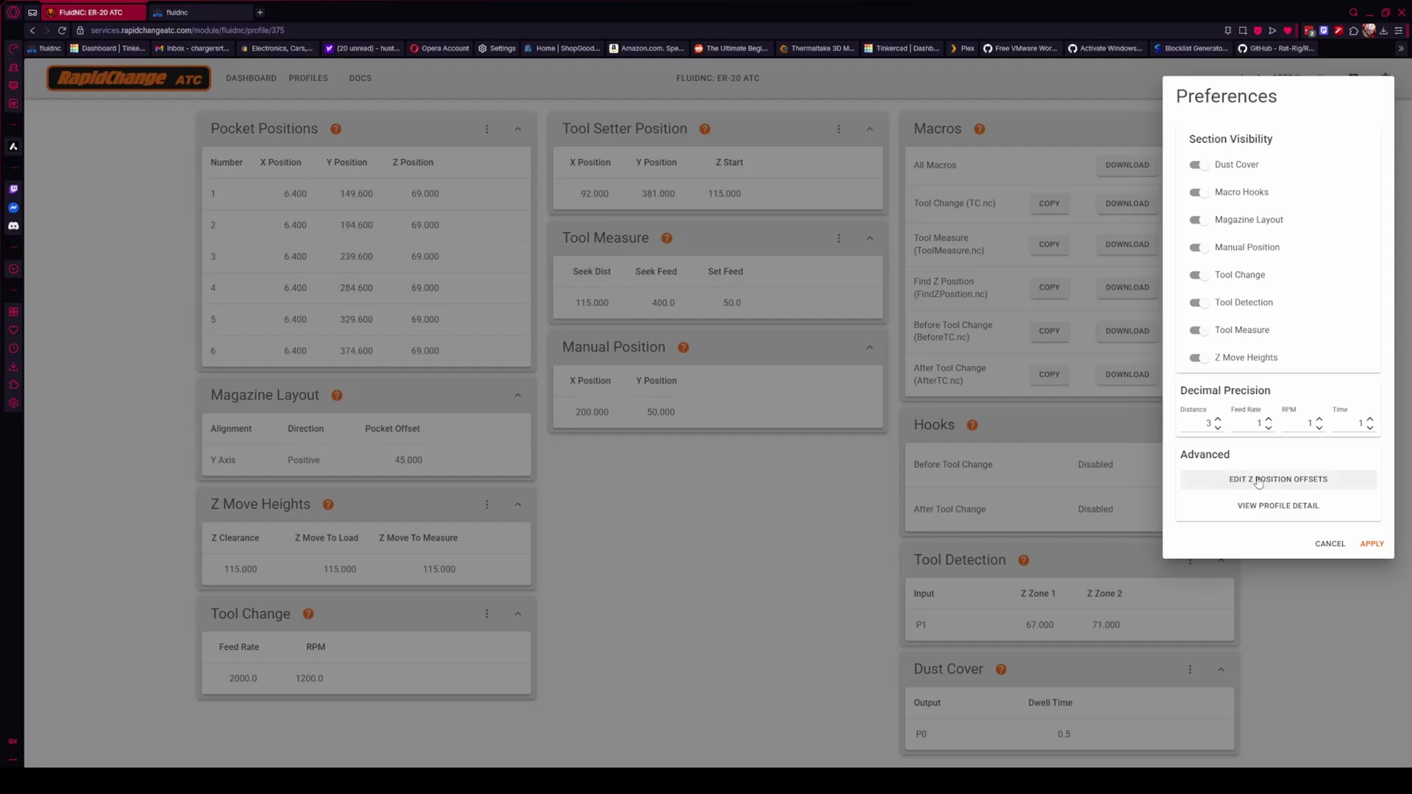
pyautogui.click(1147, 88)
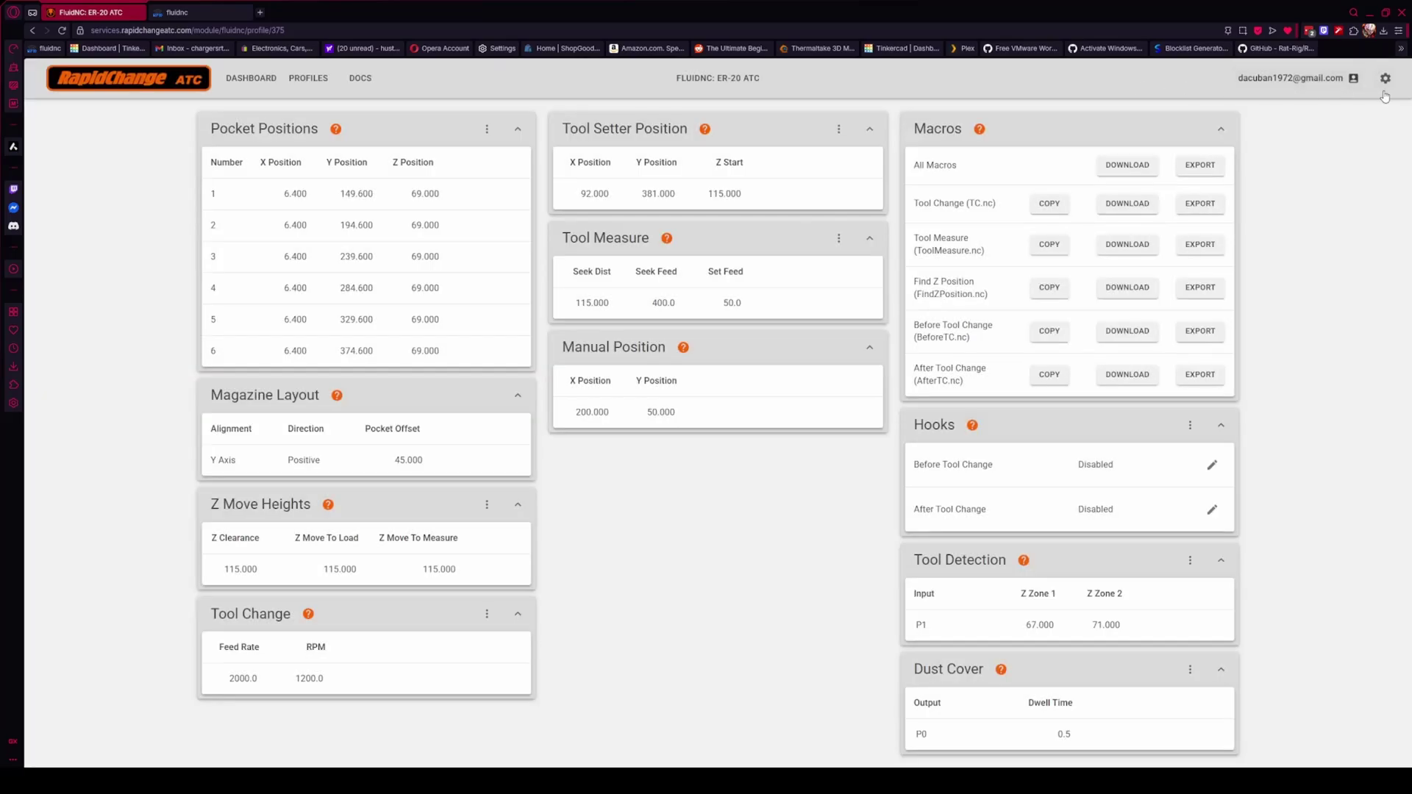
pyautogui.click(1385, 83)
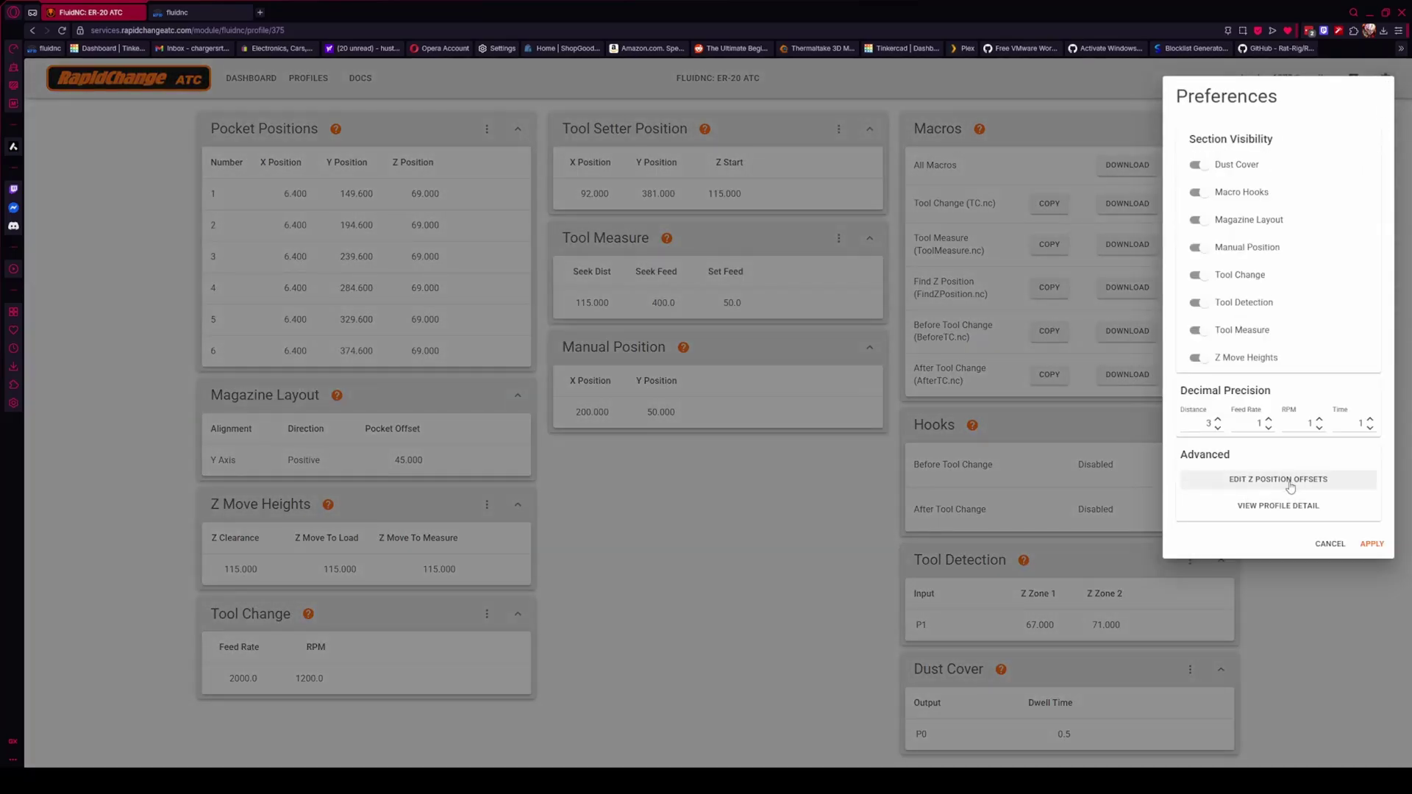
pyautogui.click(1289, 484)
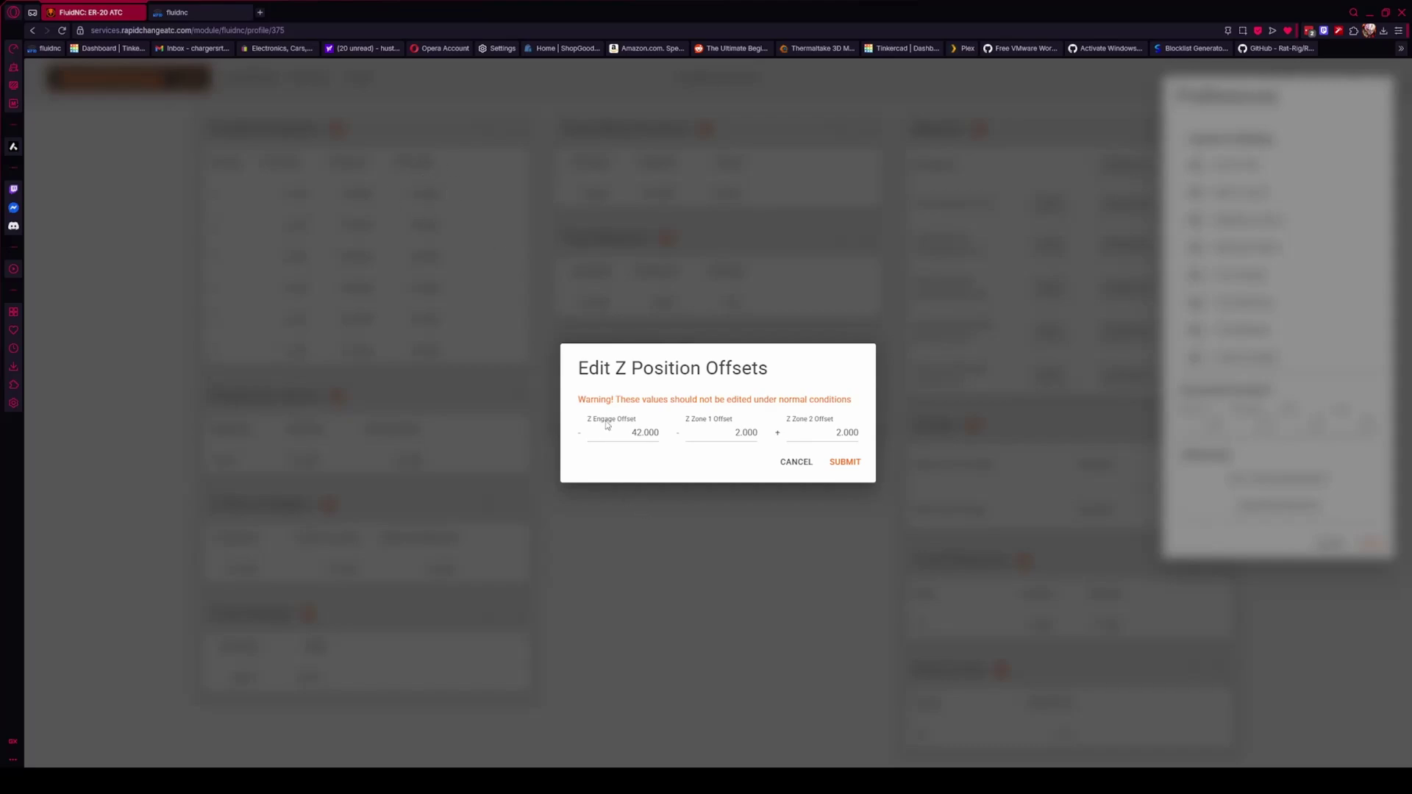
pyautogui.click(800, 462)
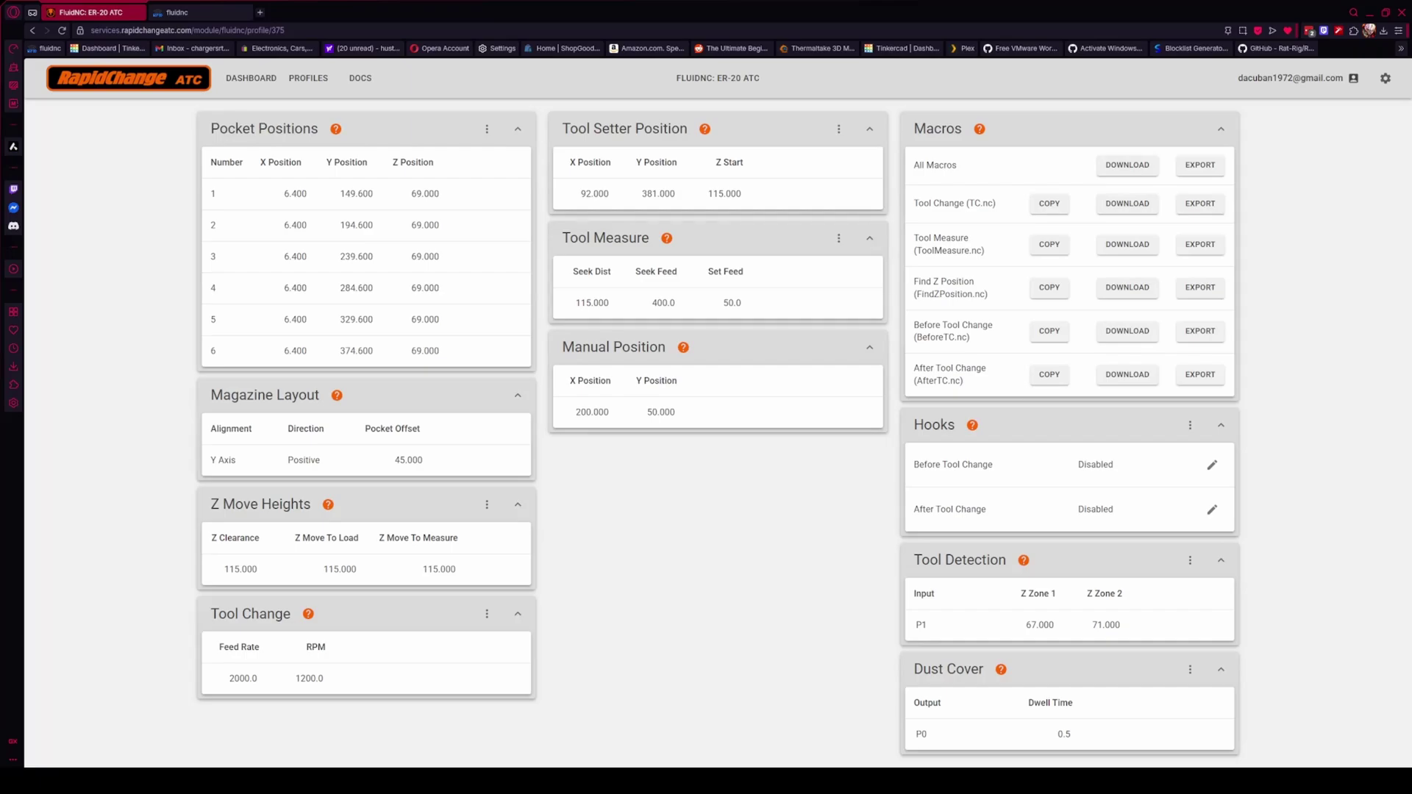
# Step: Examine the macro files on the controller's SD card, including TC.nc, in the FluidNC dashboard
pyautogui.click(176, 13)
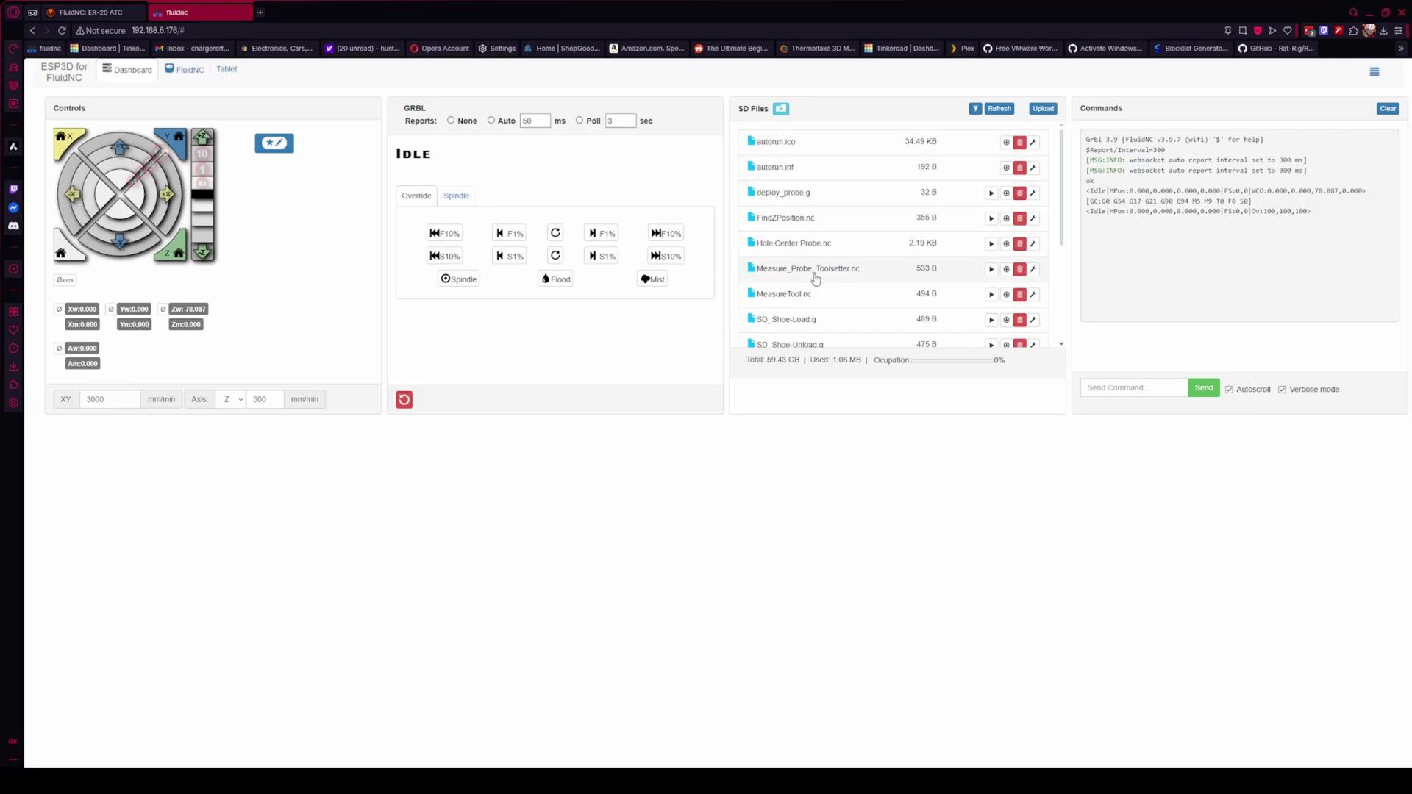
pyautogui.scroll(-3, 815, 279)
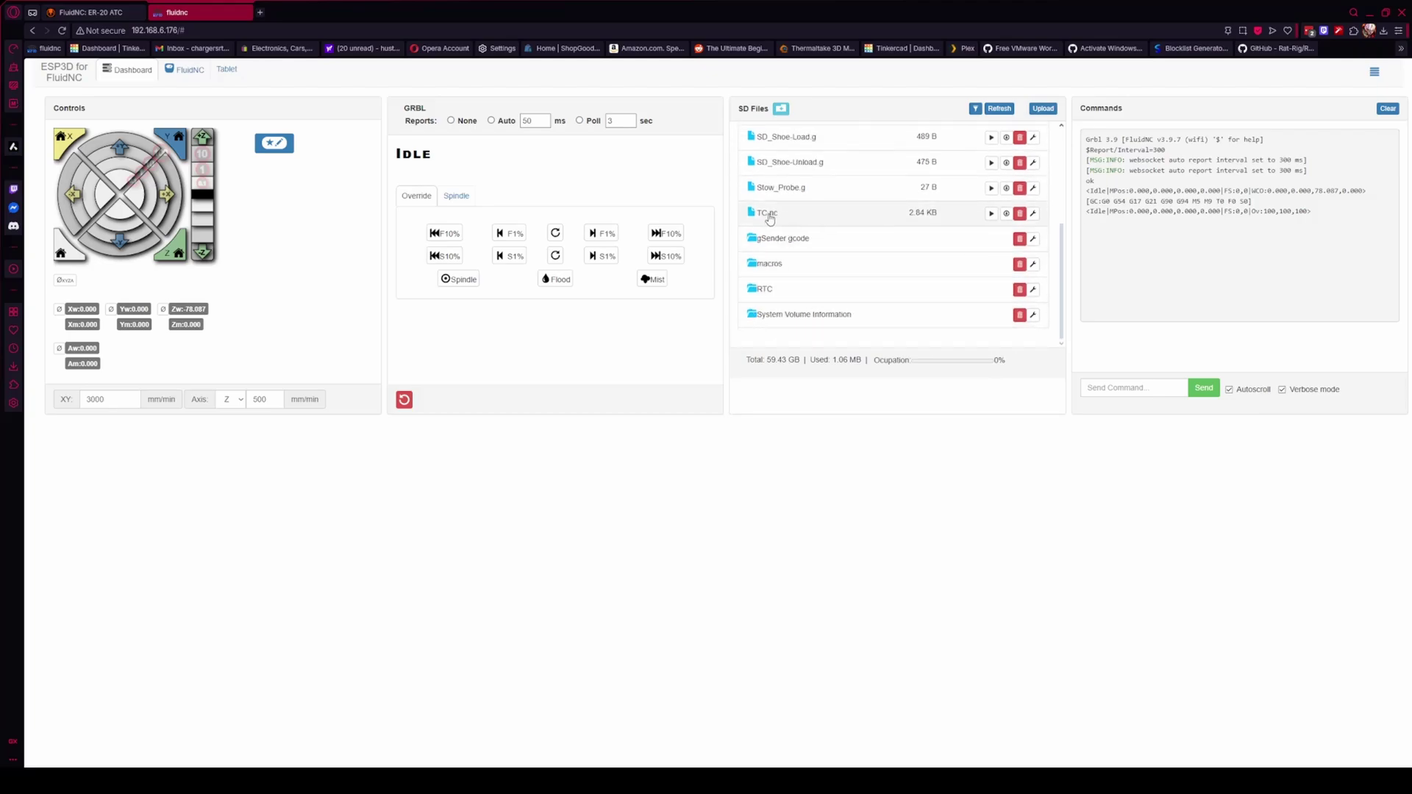
pyautogui.scroll(3, 802, 264)
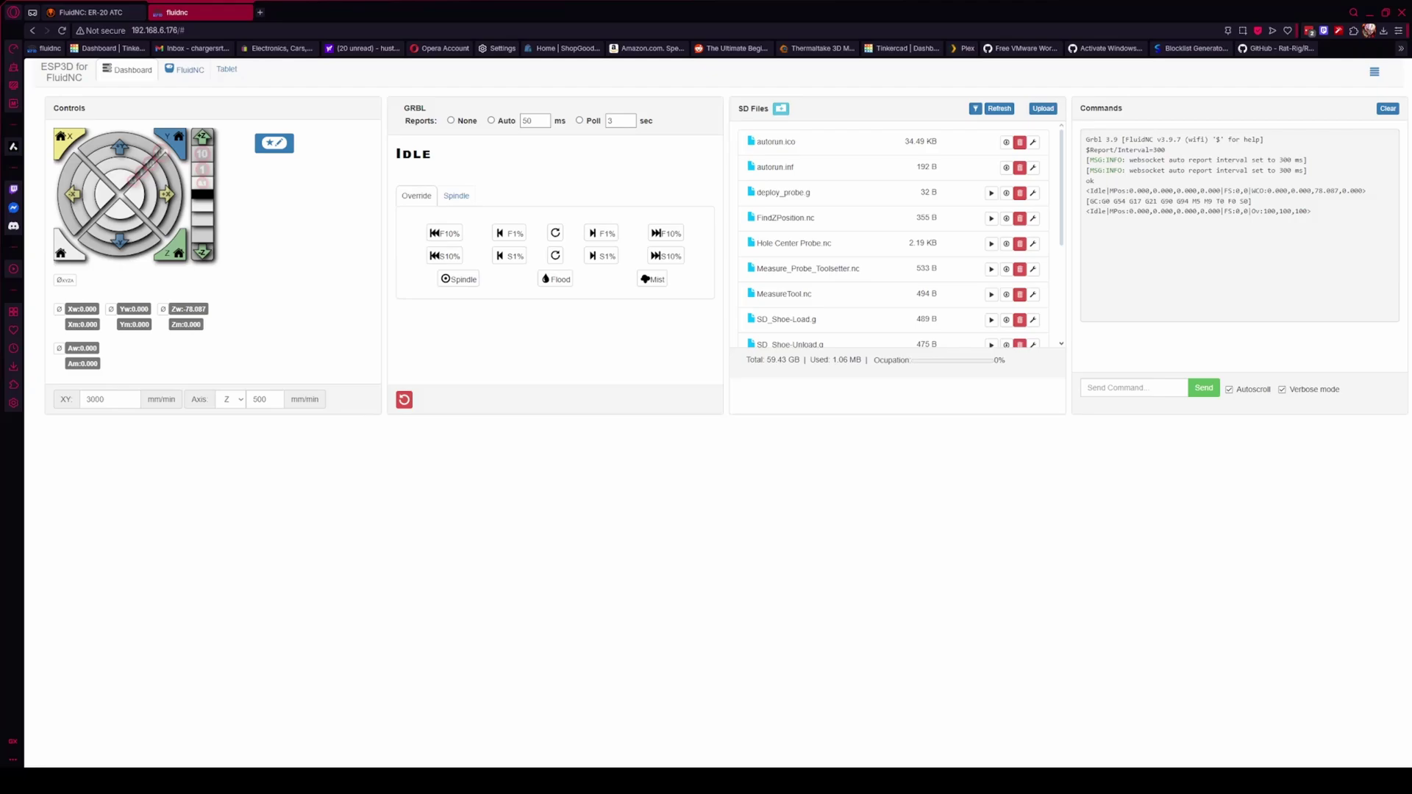
# Step: Watch the FindZPosition.nc demonstration recording to the reported Z position, pause it, and close the player
pyautogui.hotkey('alt', 'Tab')
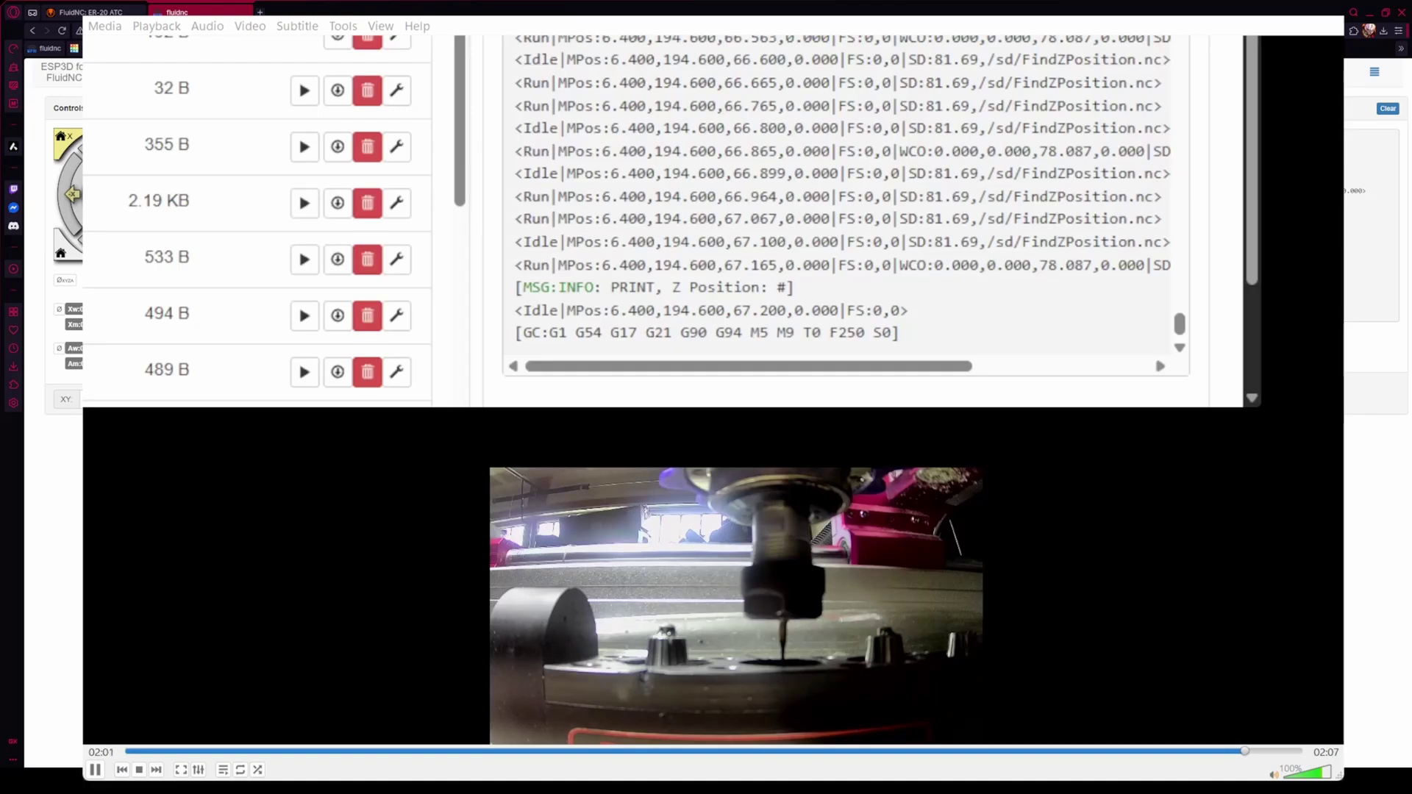
pyautogui.click(95, 770)
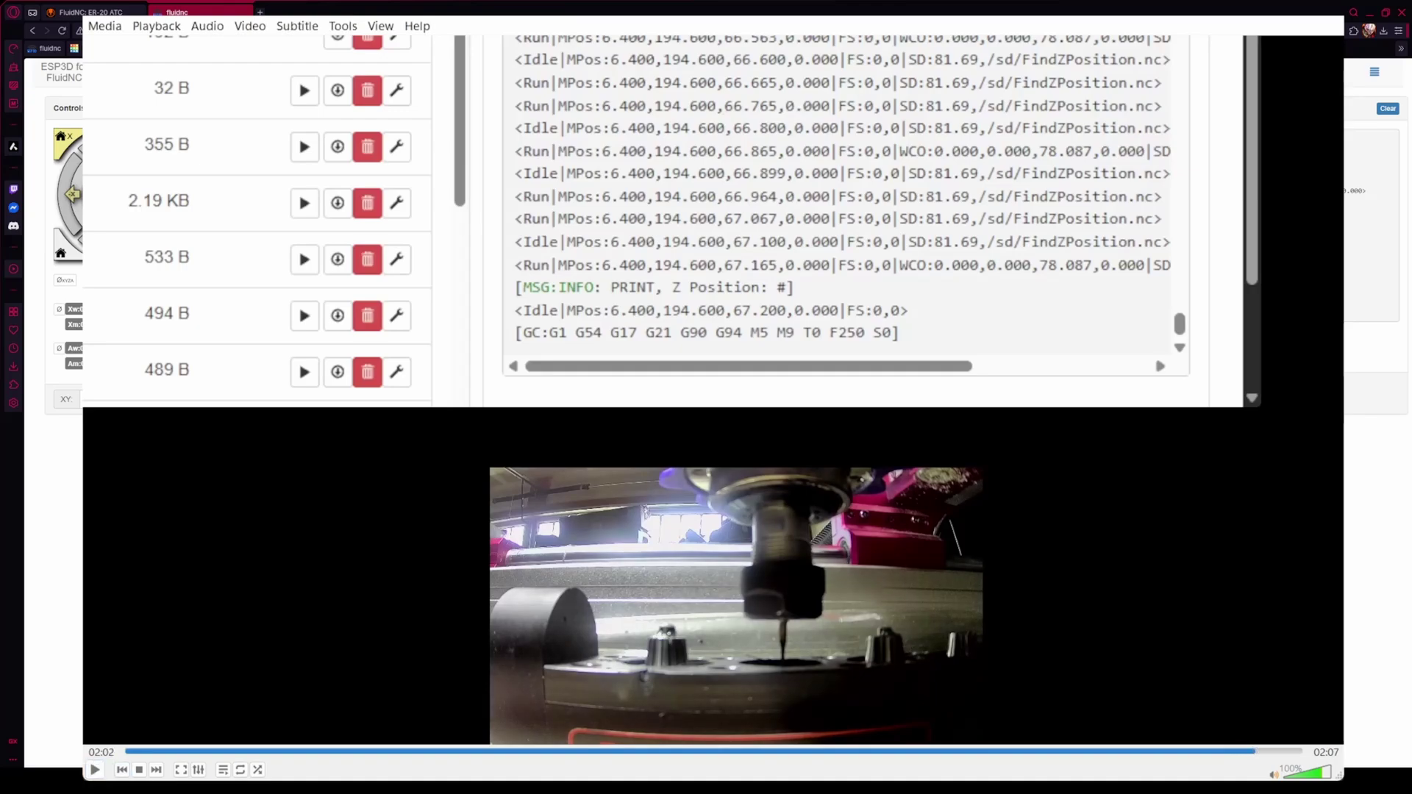
pyautogui.hotkey('ctrl', 'q')
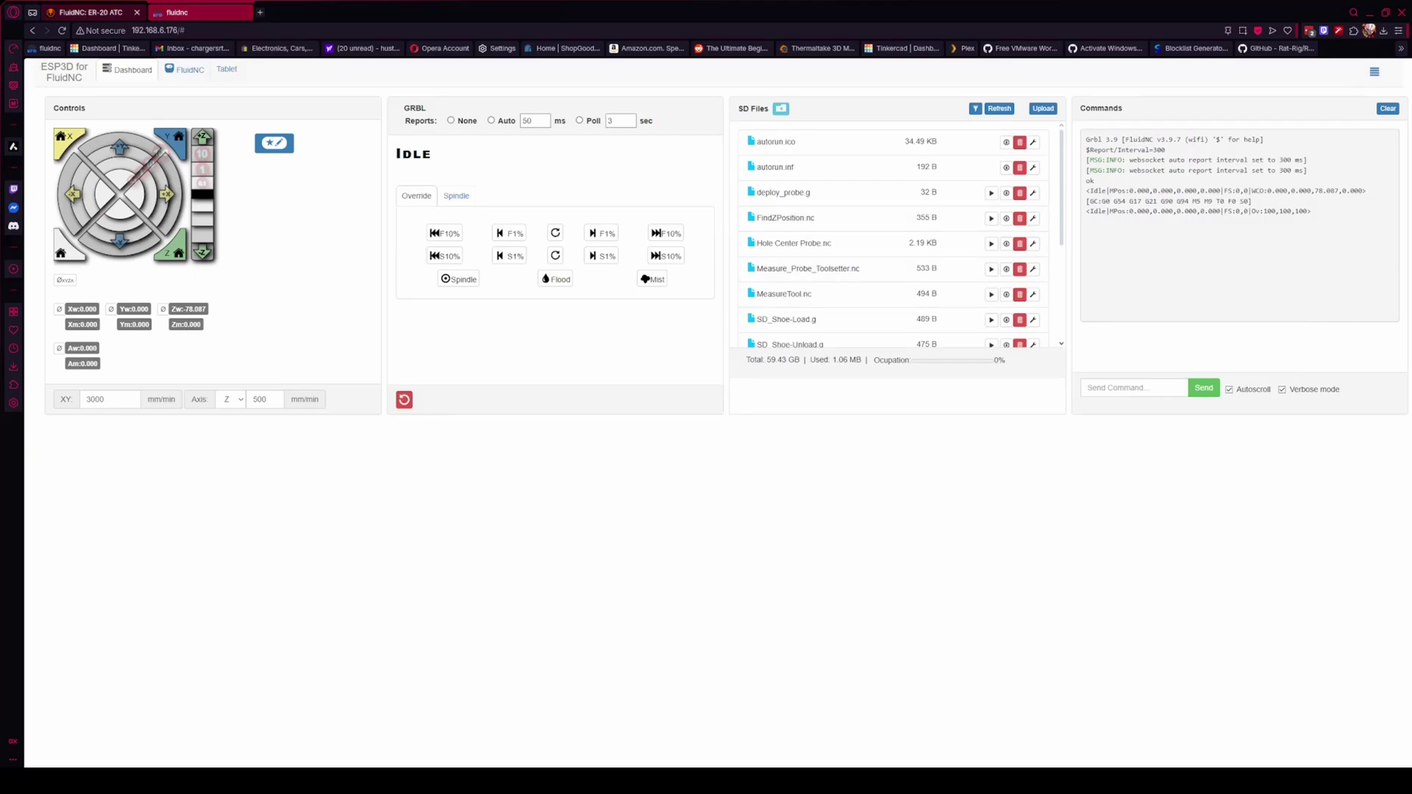
# Step: Switch to the RapidChange ER-20 ATC profile and inspect its Tool Detection values alongside the Z position offsets, cancelling both edits
pyautogui.click(90, 18)
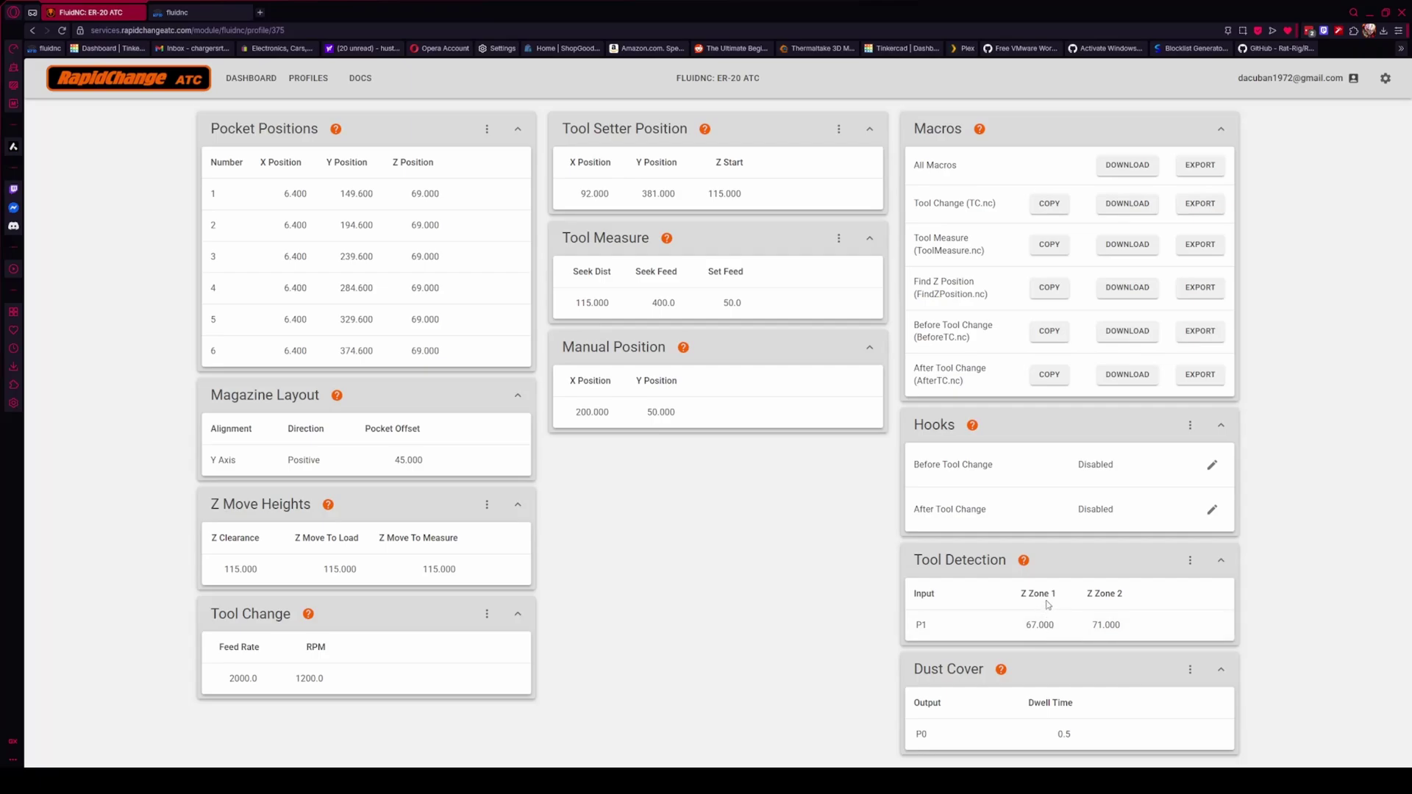
pyautogui.click(1087, 627)
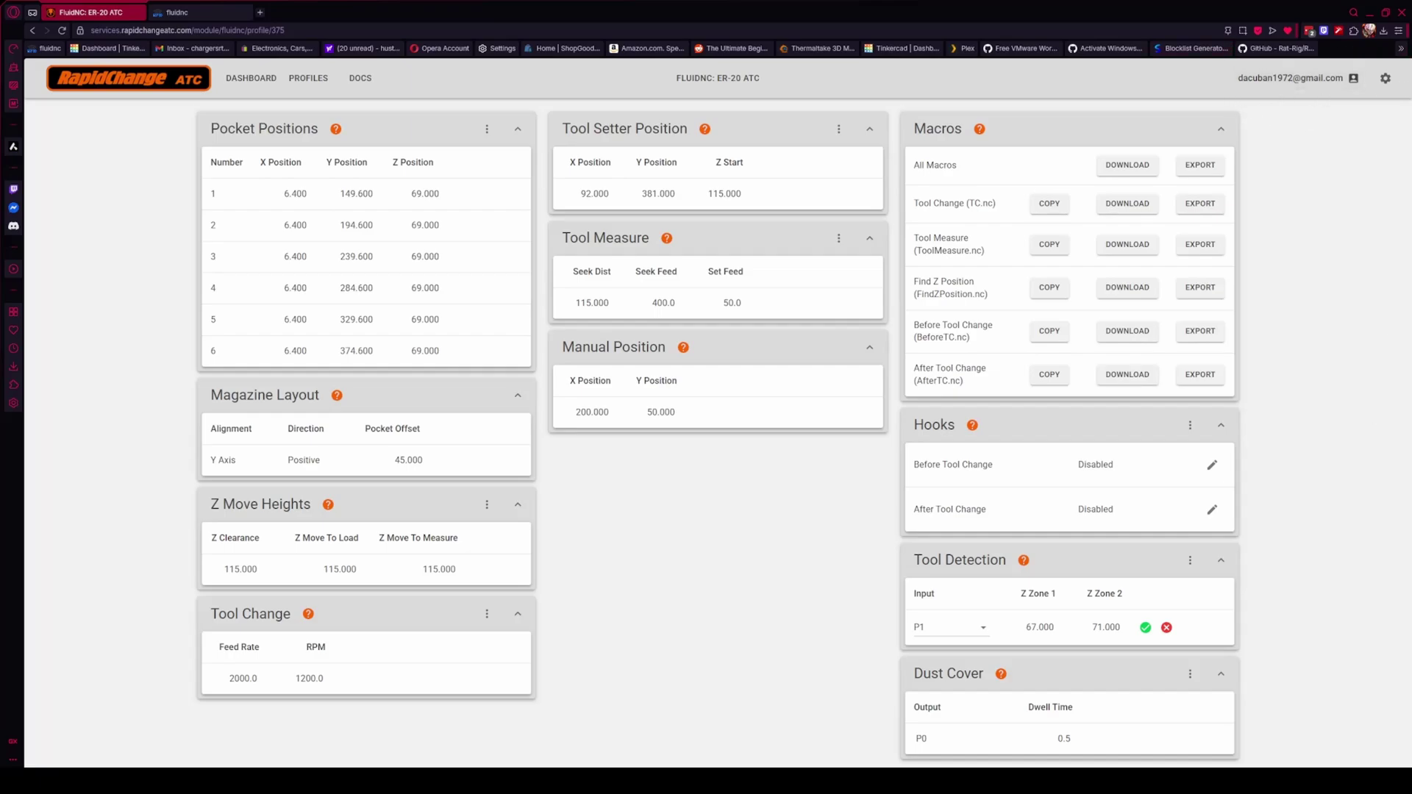
pyautogui.click(1388, 79)
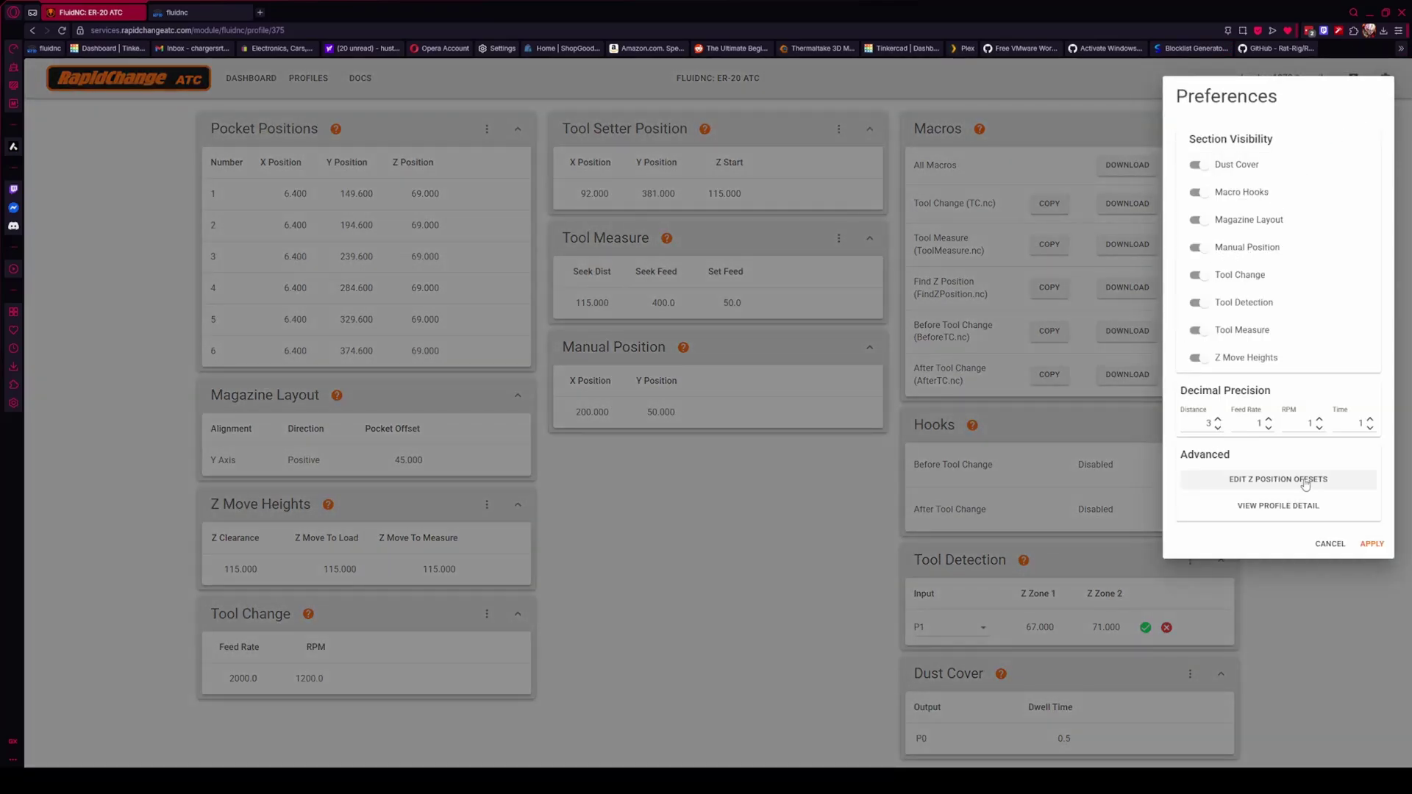
pyautogui.click(1287, 482)
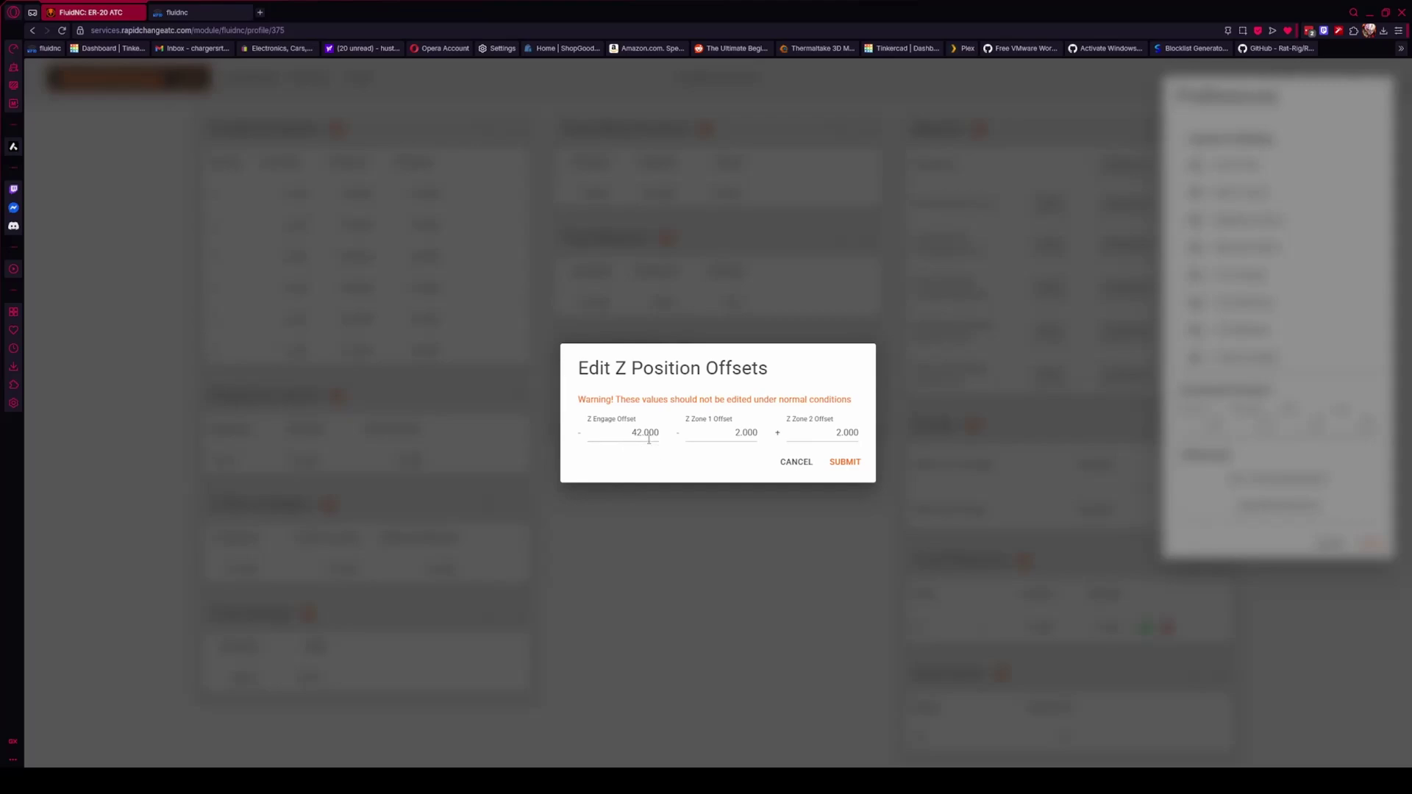
pyautogui.click(657, 435)
pyautogui.click(795, 463)
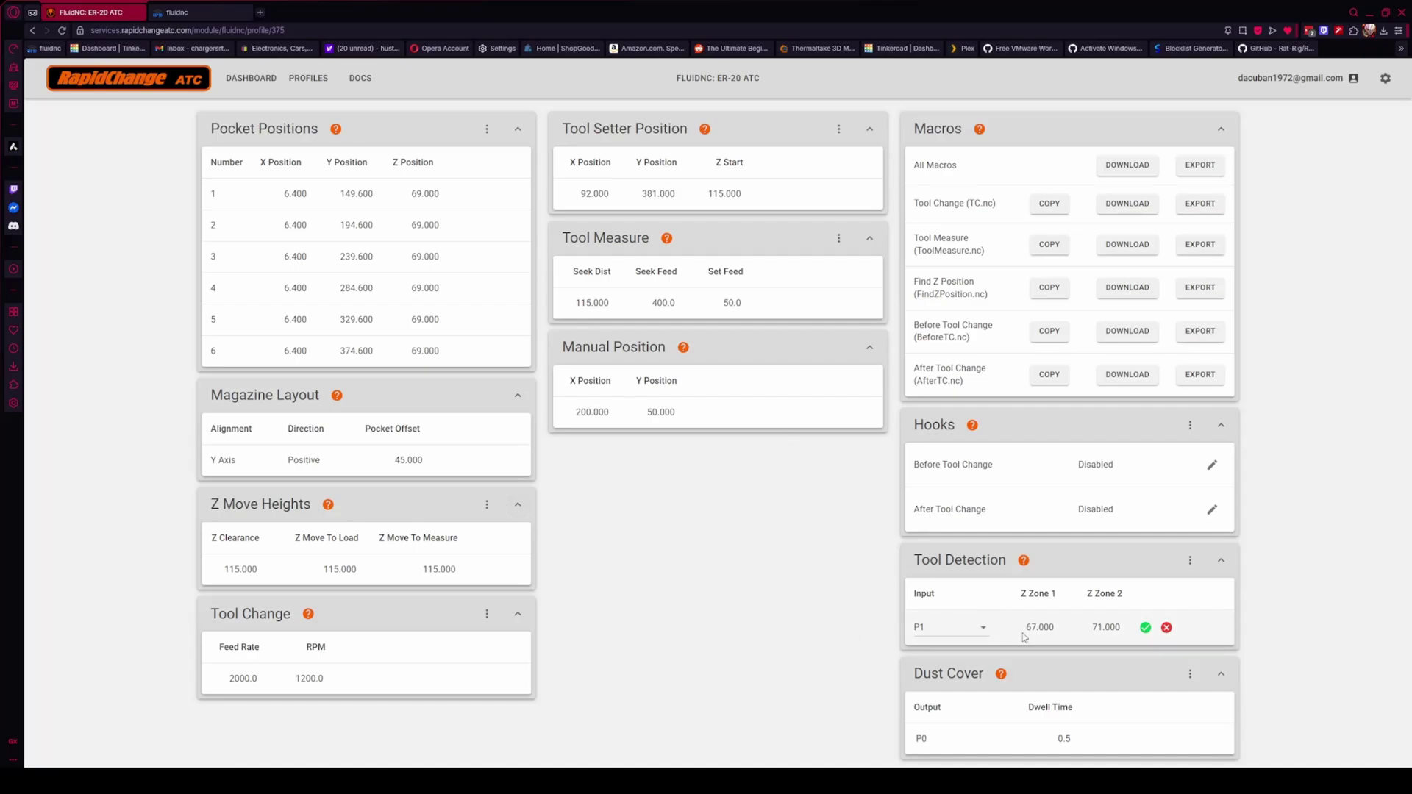
pyautogui.click(1167, 629)
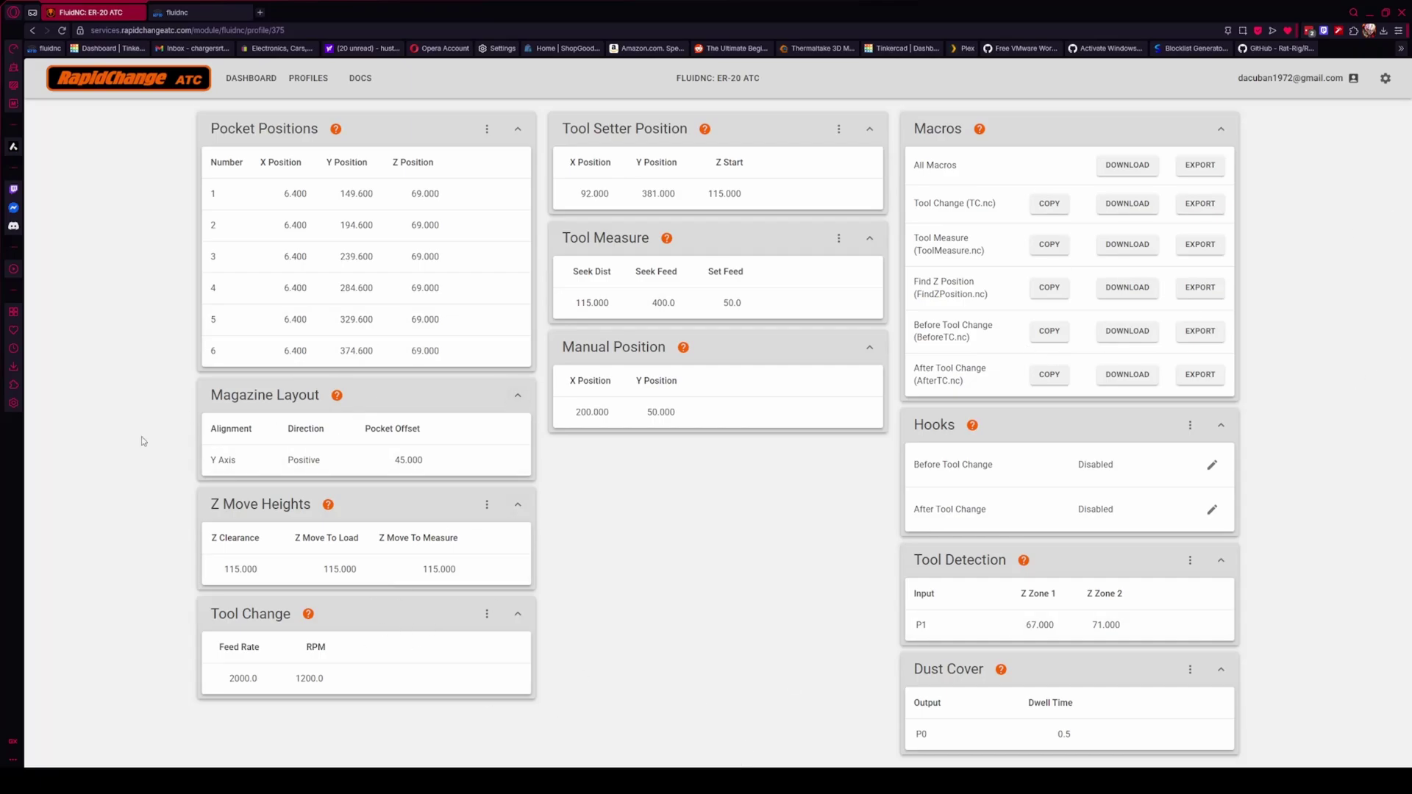
# Step: Leave the ER-20 profile for the FluidNC dashboard and send $G to query the current G-code modal state and tool number
pyautogui.click(250, 78)
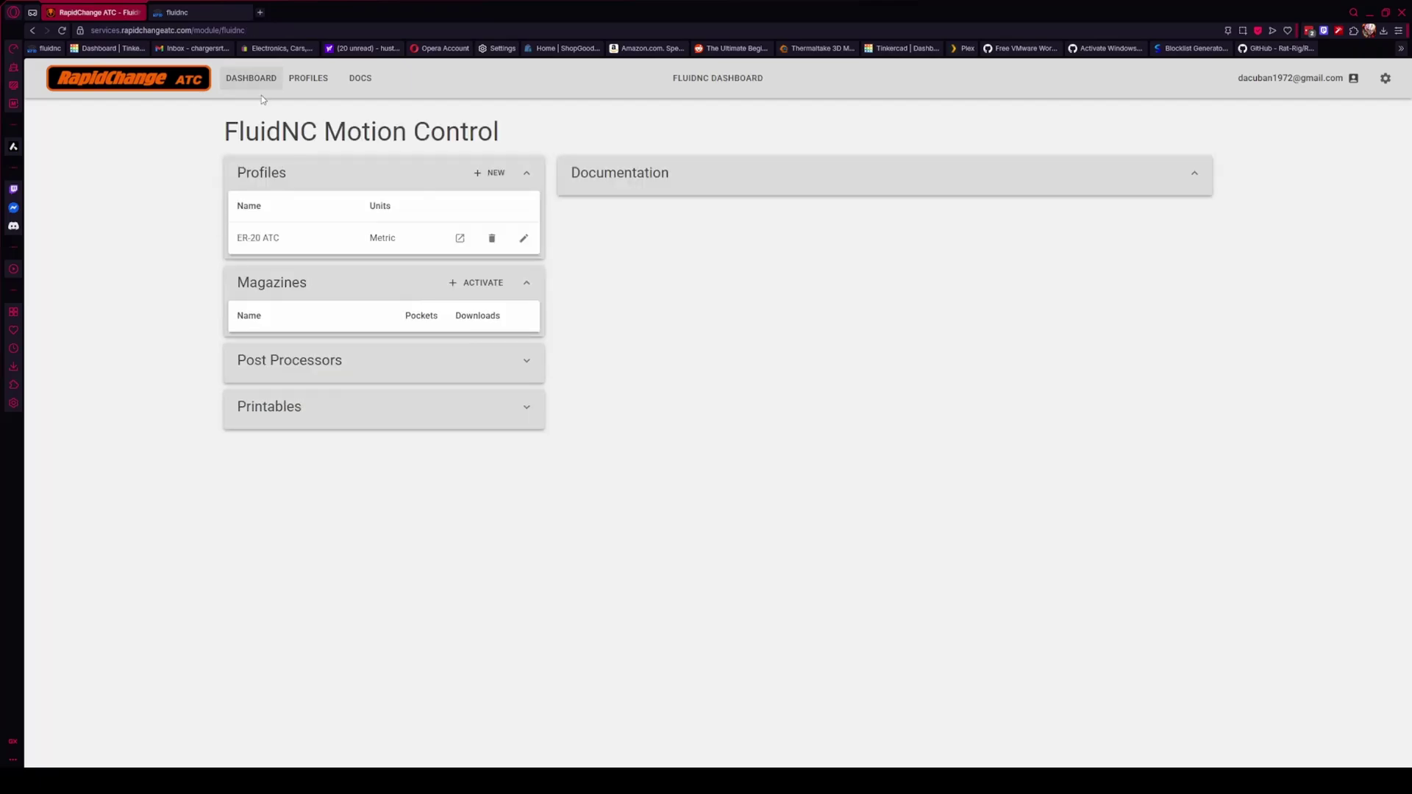
pyautogui.click(197, 14)
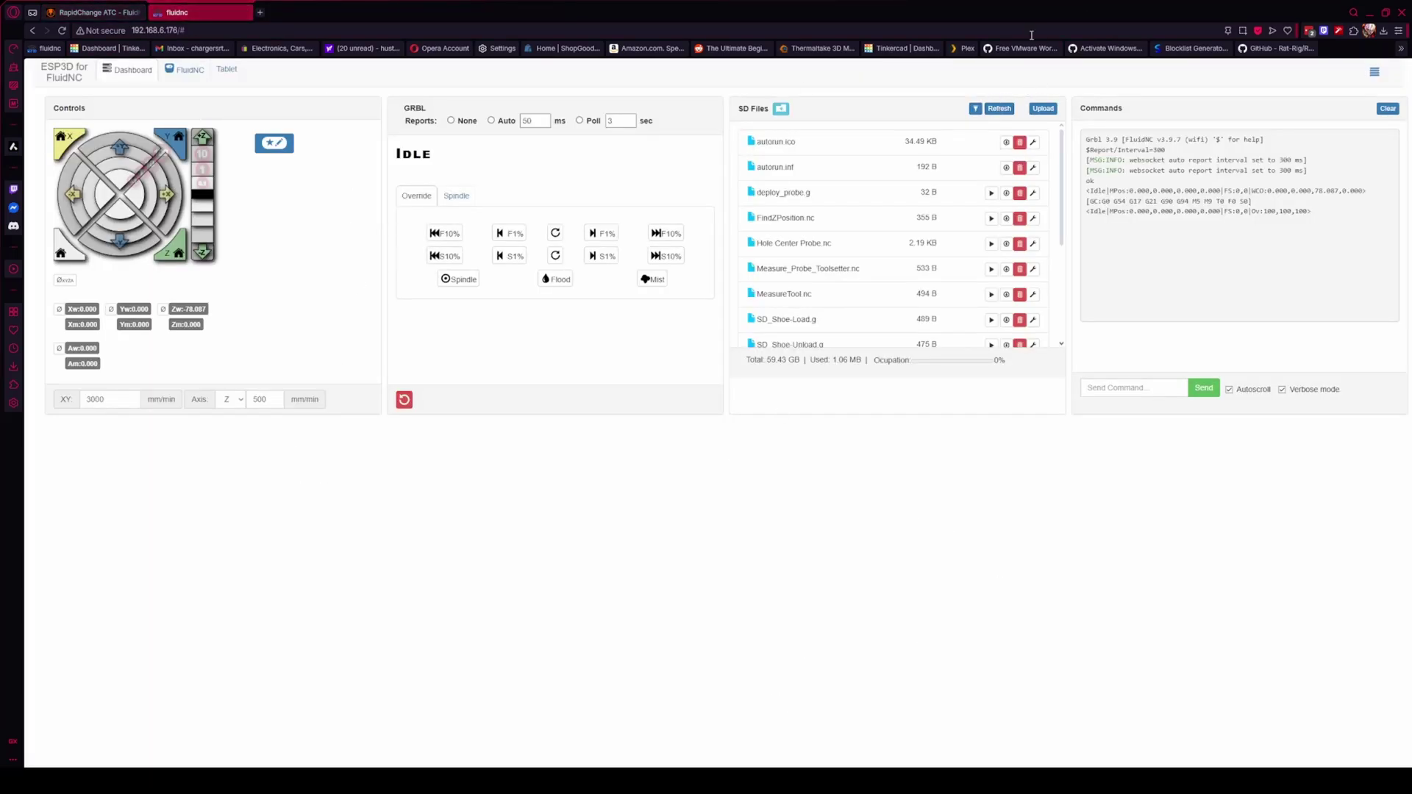
pyautogui.scroll(-5, 839, 270)
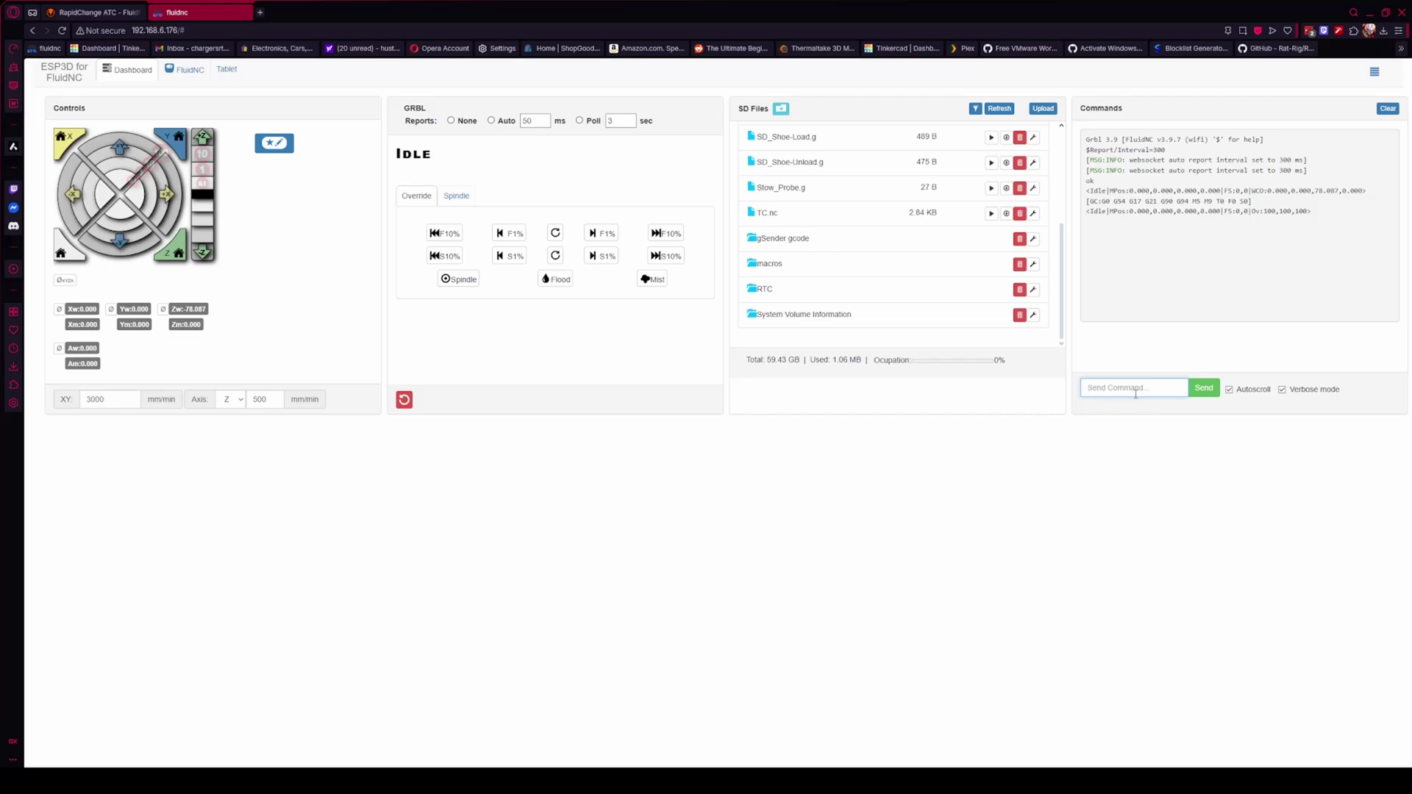
pyautogui.write('$G')
pyautogui.click(1203, 388)
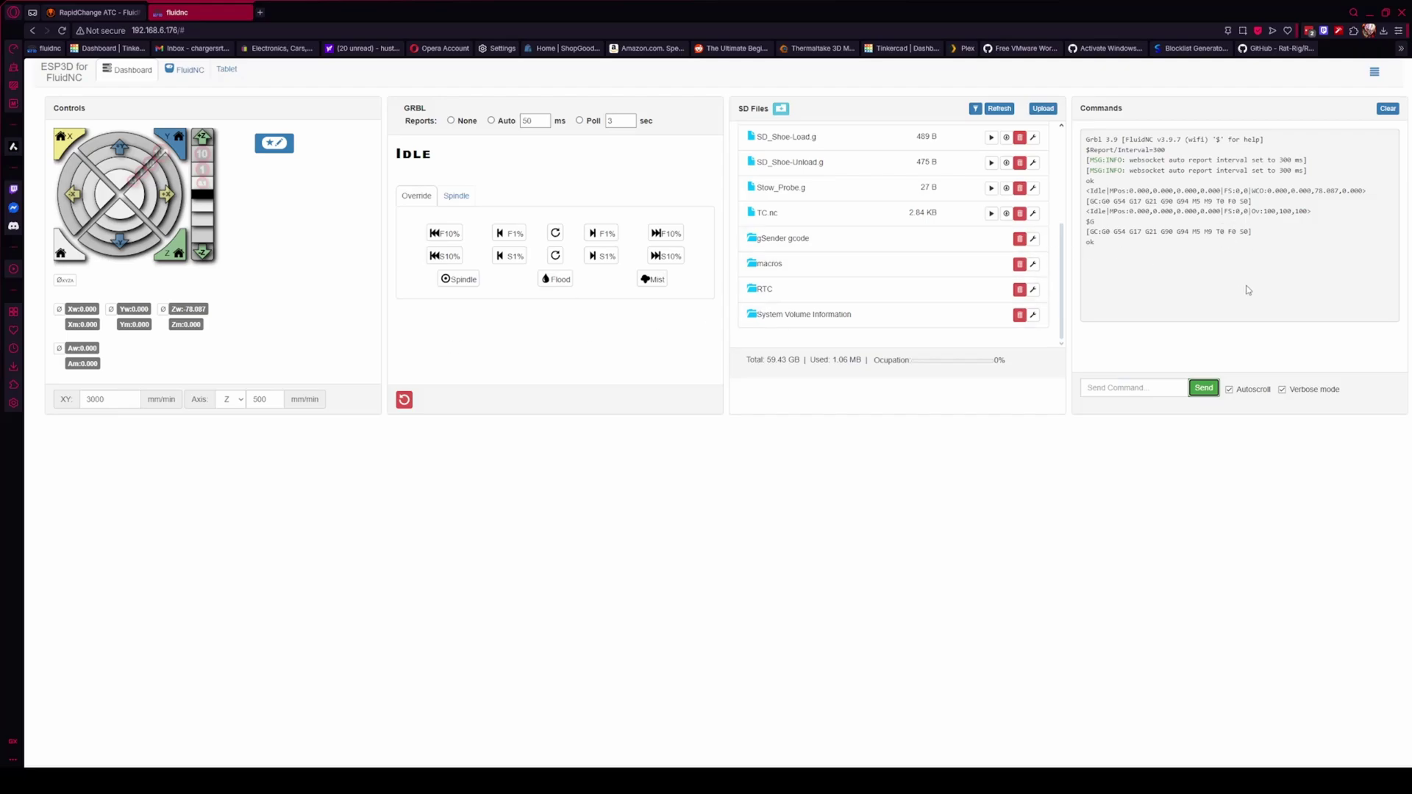
# Step: Send M61 Q1 to assign tool 1 as the current tool, and recall that command in the command field
pyautogui.click(1132, 390)
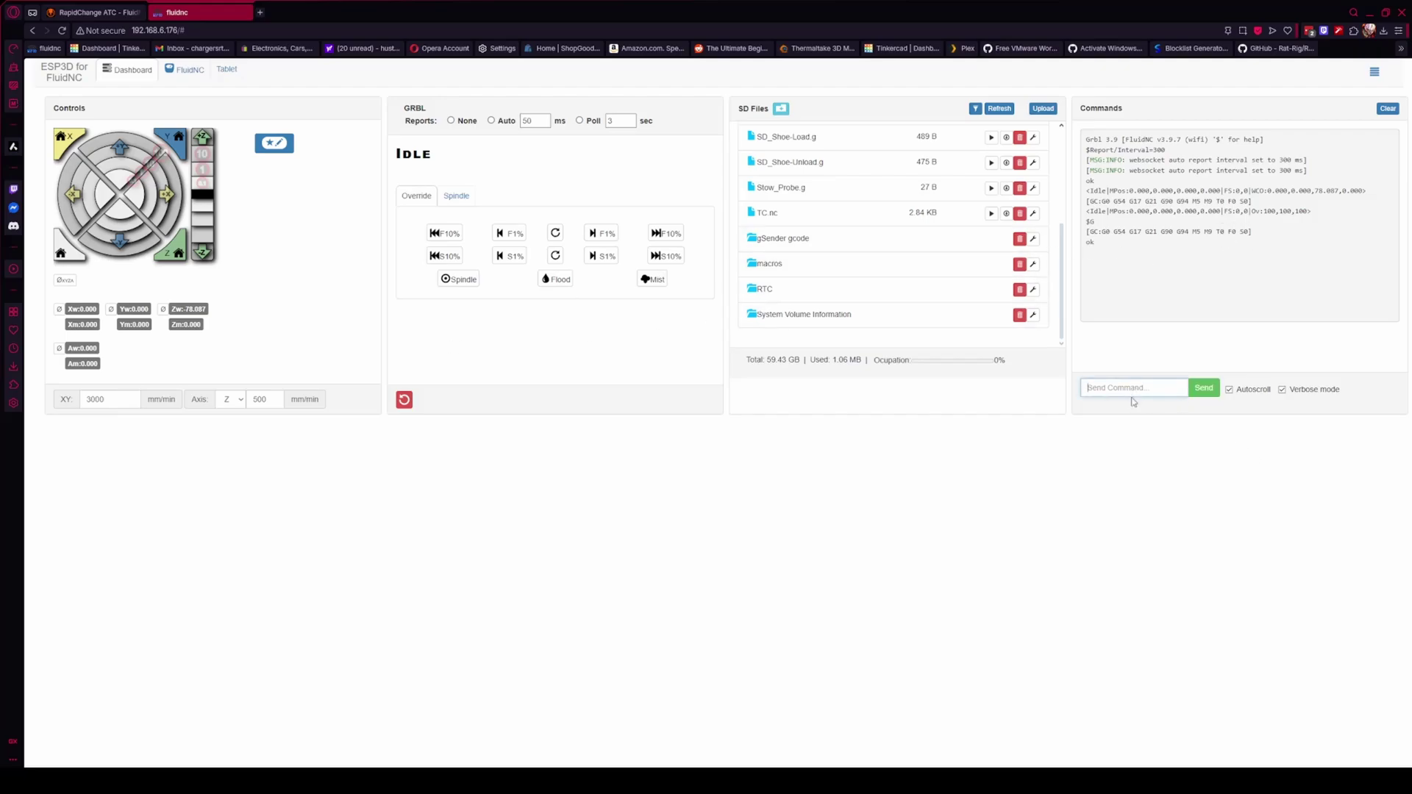
pyautogui.write('m')
pyautogui.press('BackSpace')
pyautogui.press('BackSpace')
pyautogui.press('BackSpace')
pyautogui.write('M')
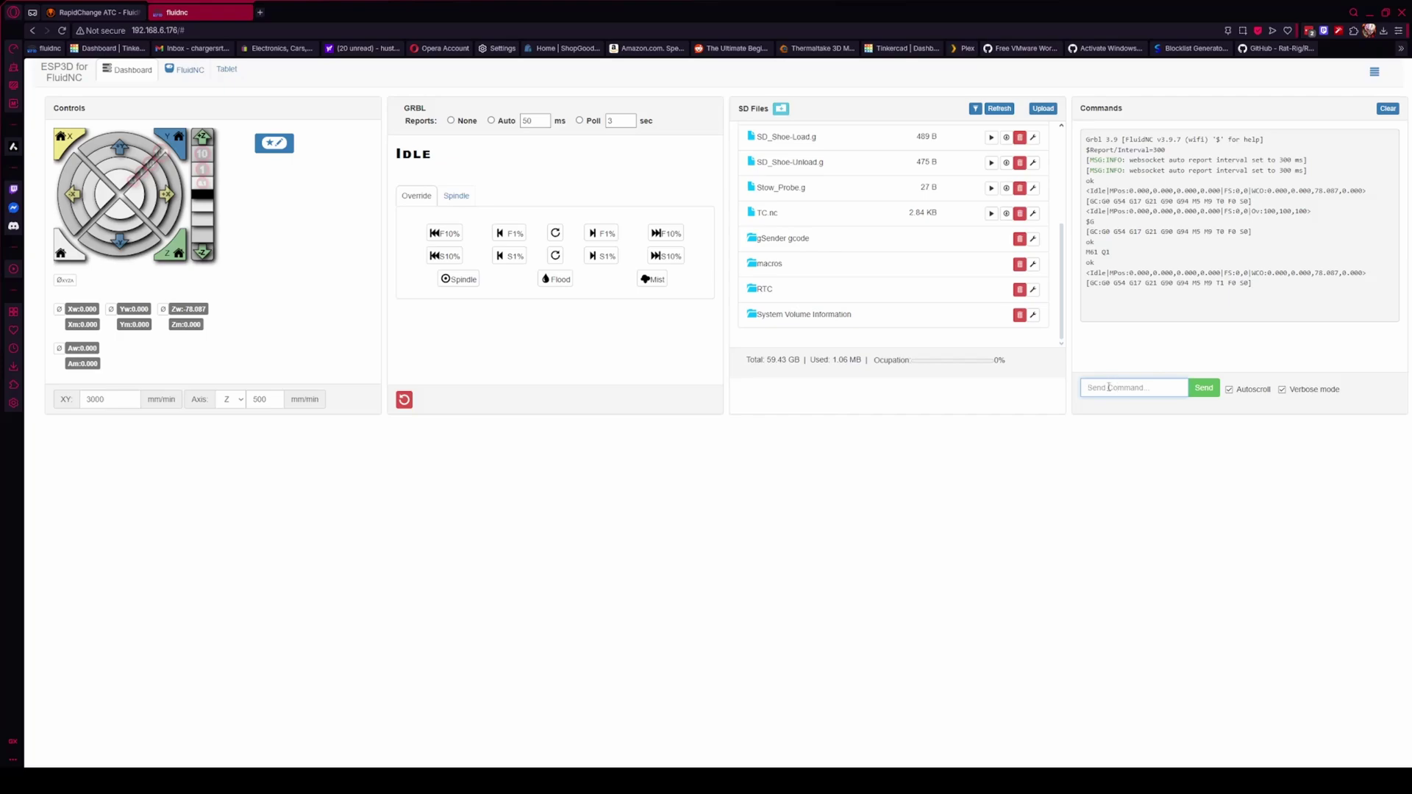
pyautogui.press('Up')
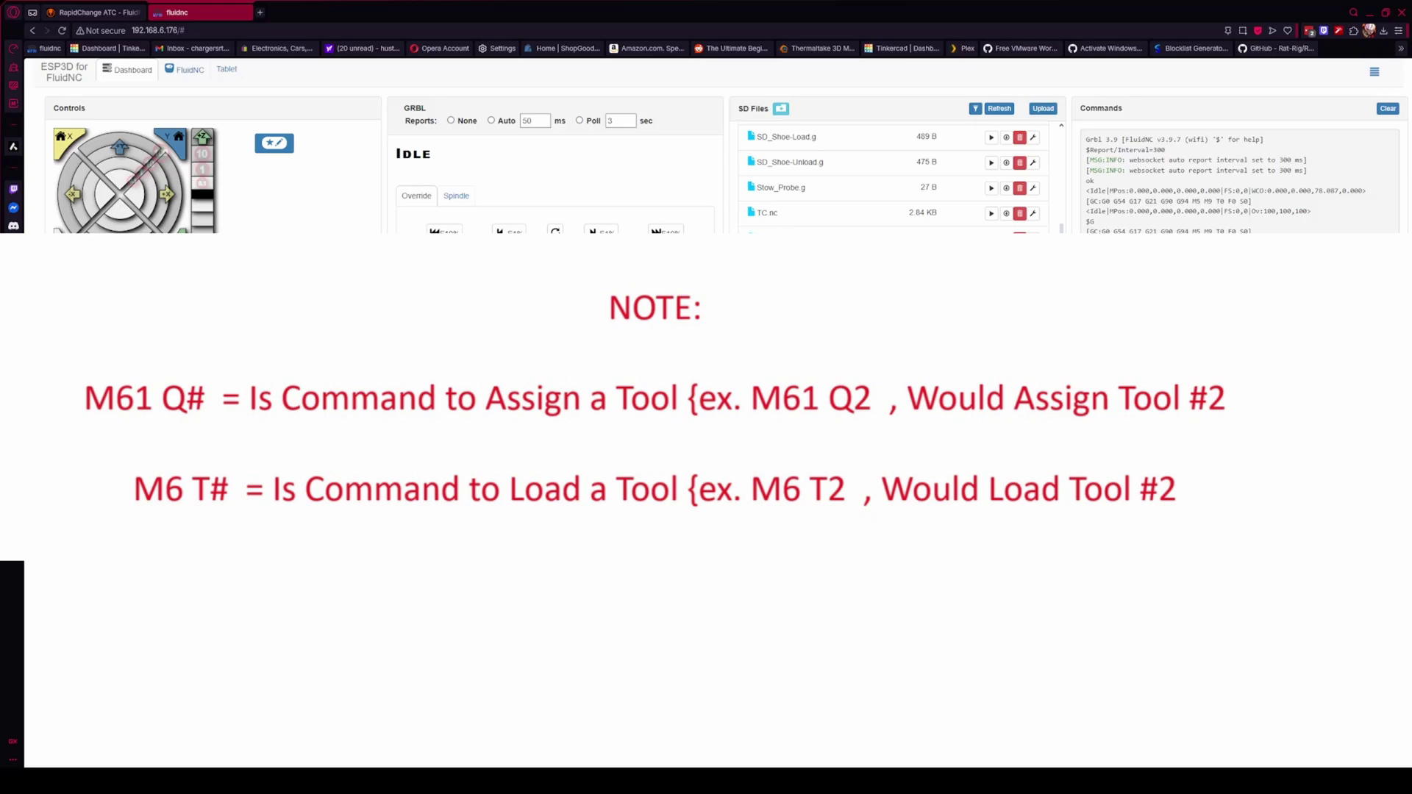
# Step: Reopen the ER-20 ATC profile to review its settings, and return to the SD file list in the FluidNC dashboard
pyautogui.click(98, 17)
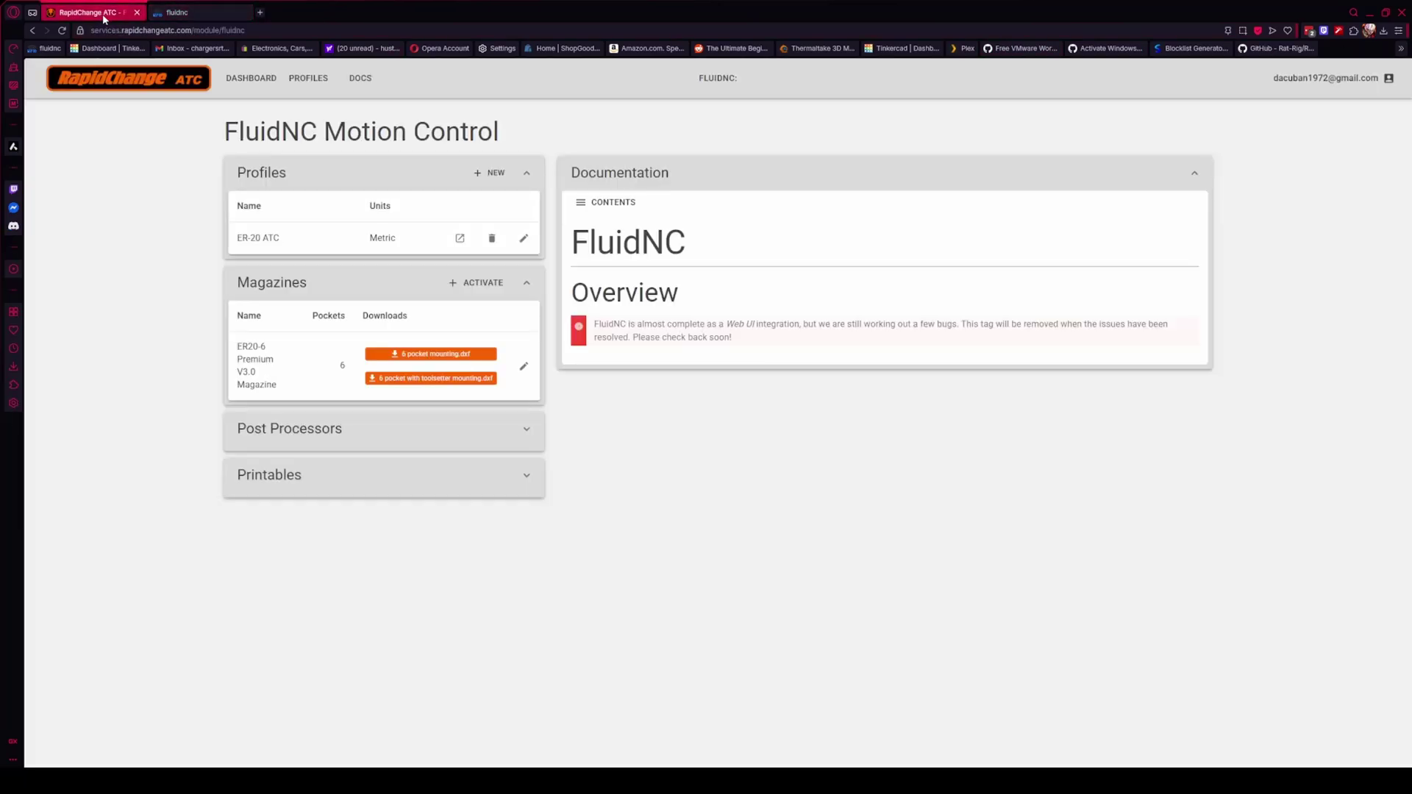
pyautogui.click(461, 239)
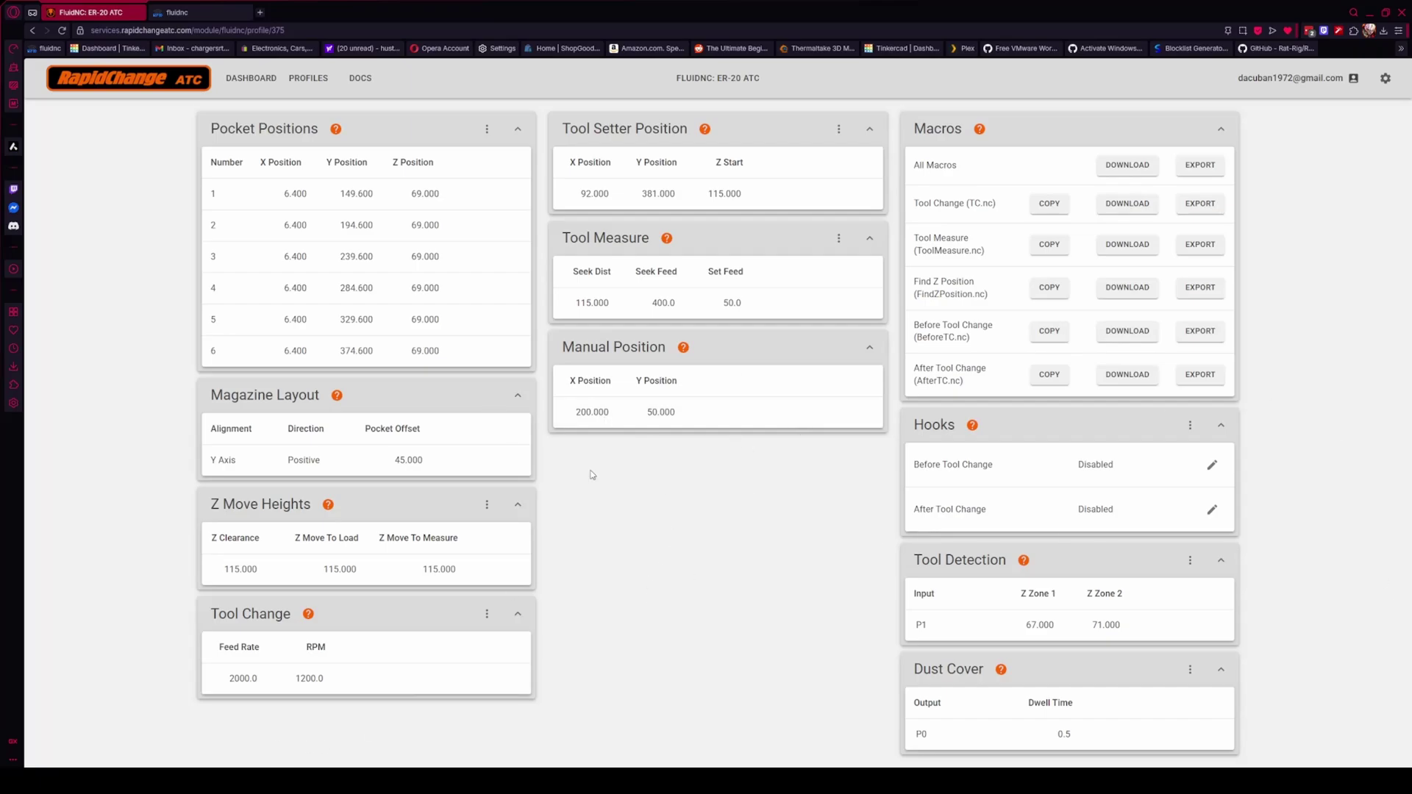
pyautogui.click(199, 17)
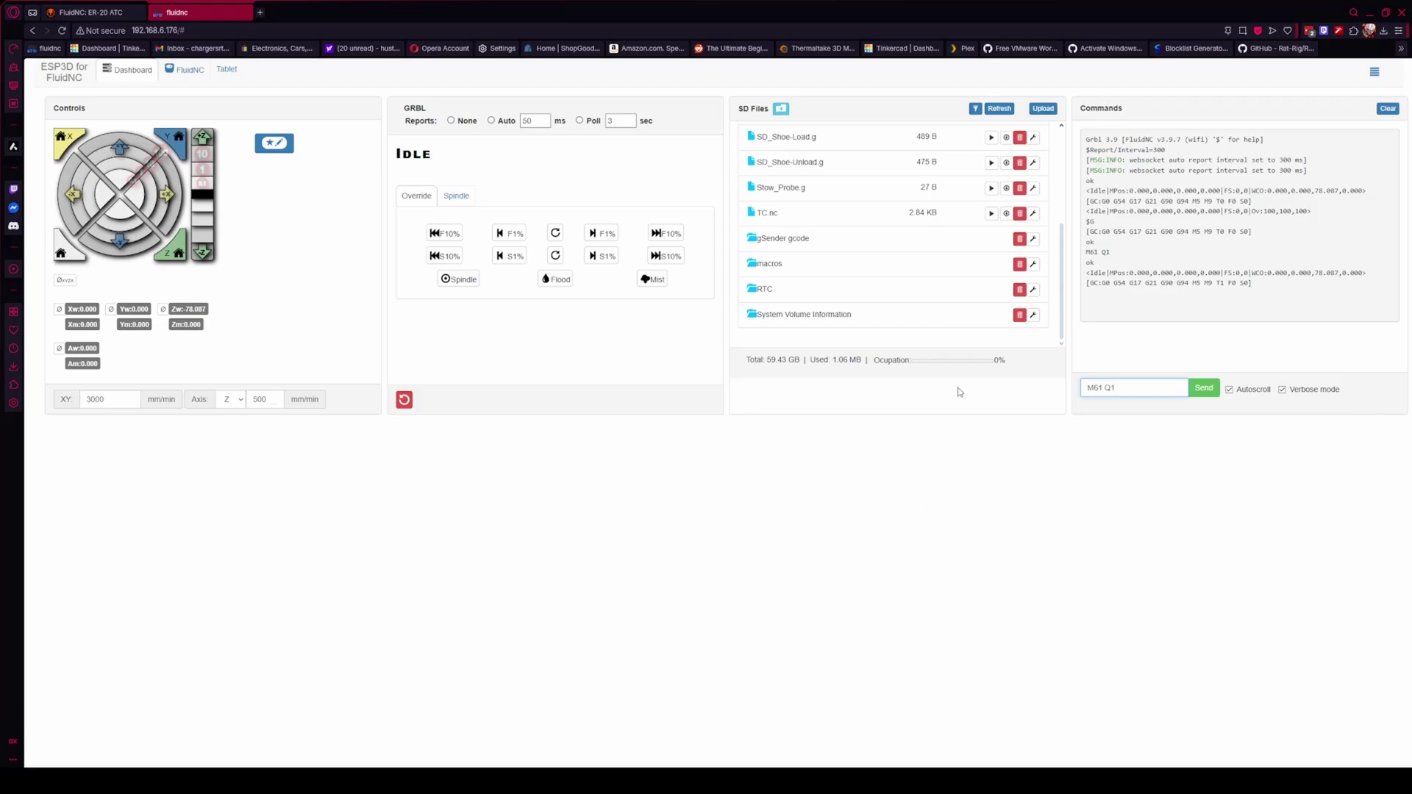
pyautogui.scroll(3, 943, 331)
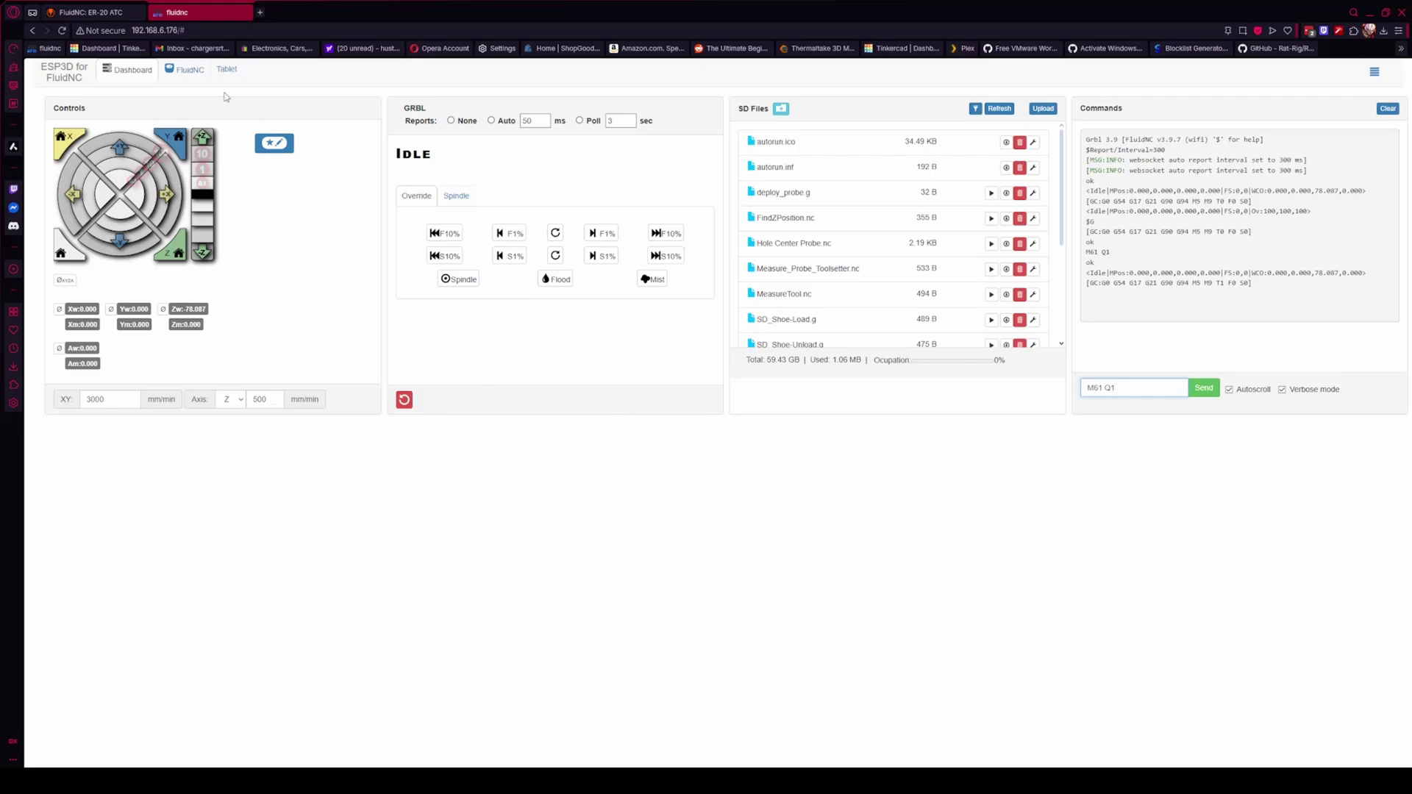
# Step: Switch to the ER-20 ATC profile and check the Z engage and zone offsets in its advanced preferences, cancelling without changes
pyautogui.click(111, 18)
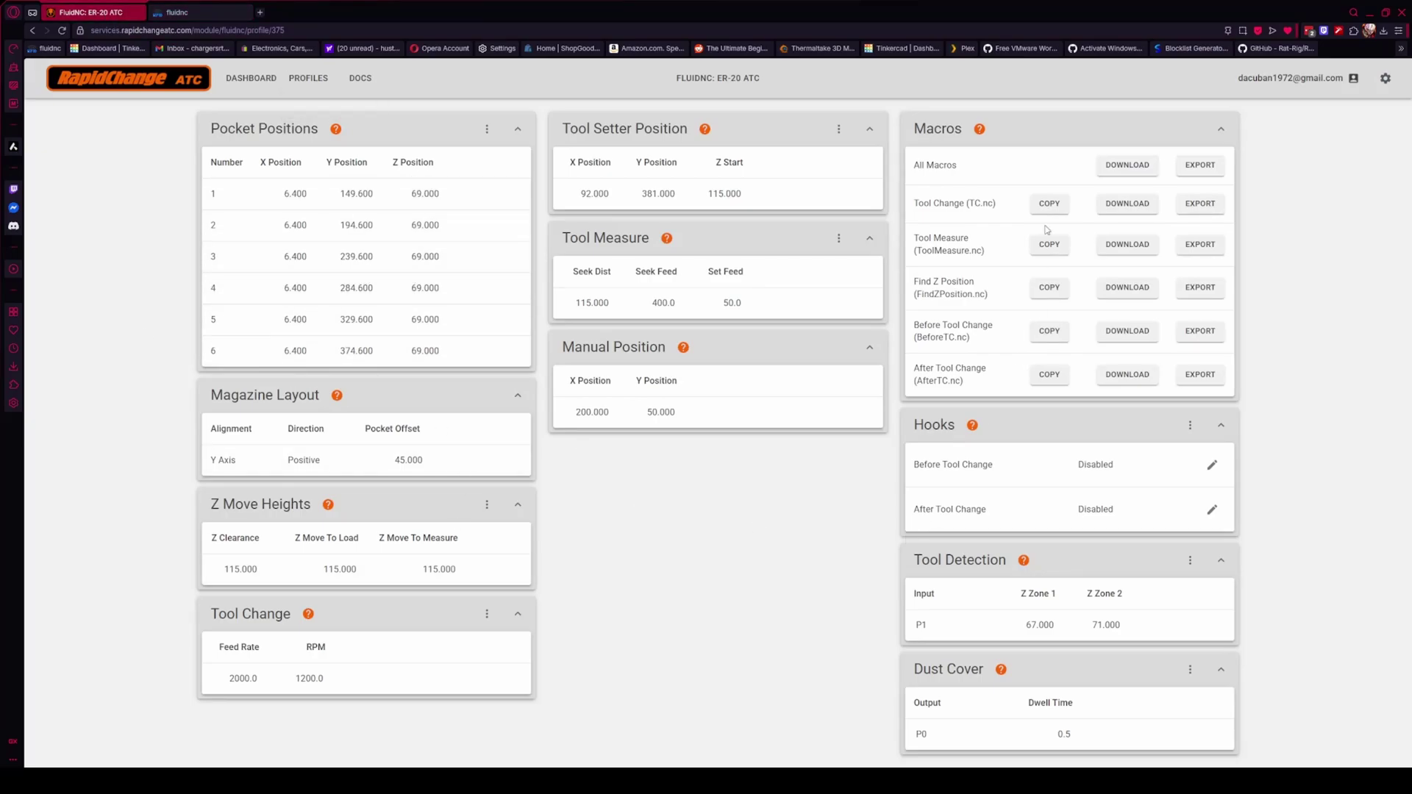
pyautogui.click(1386, 79)
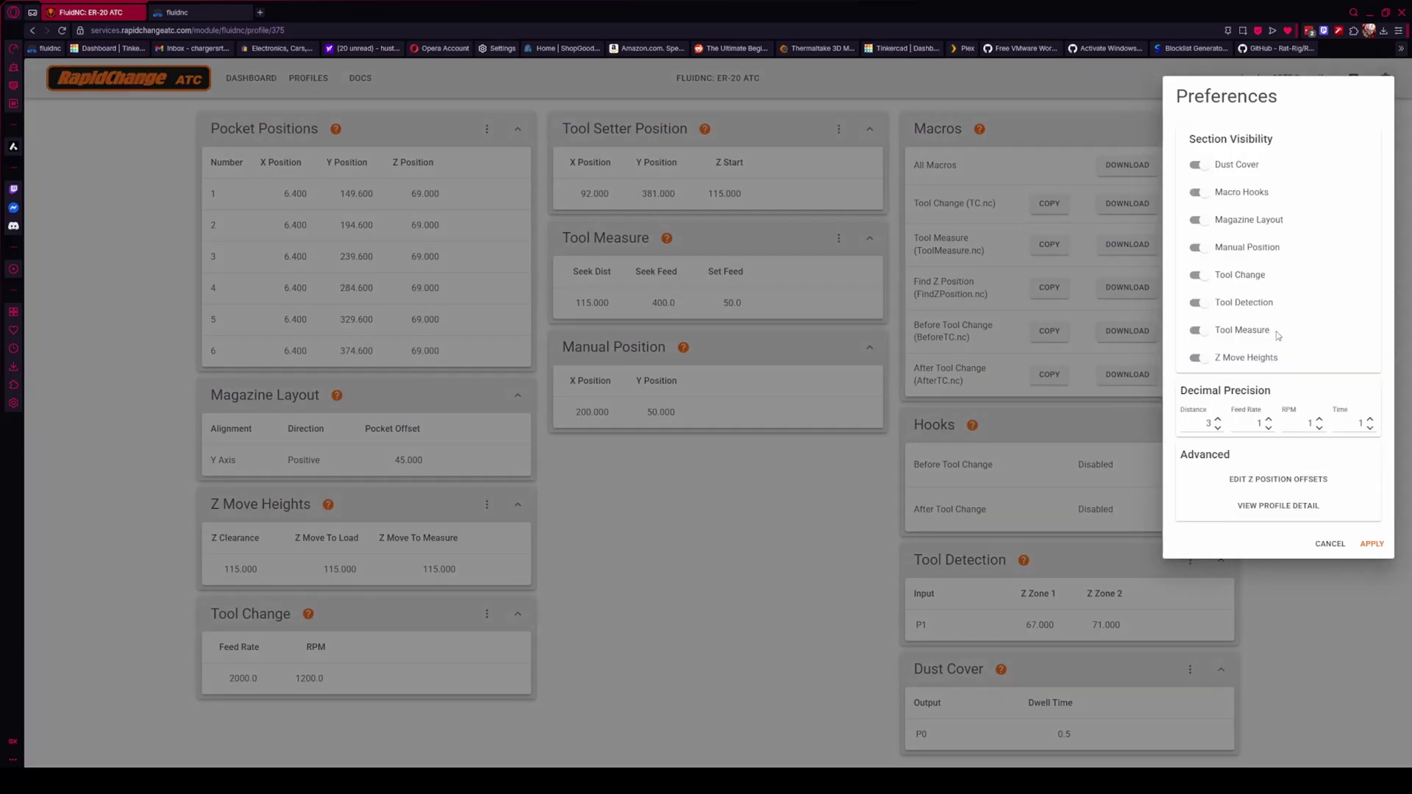
pyautogui.click(1278, 480)
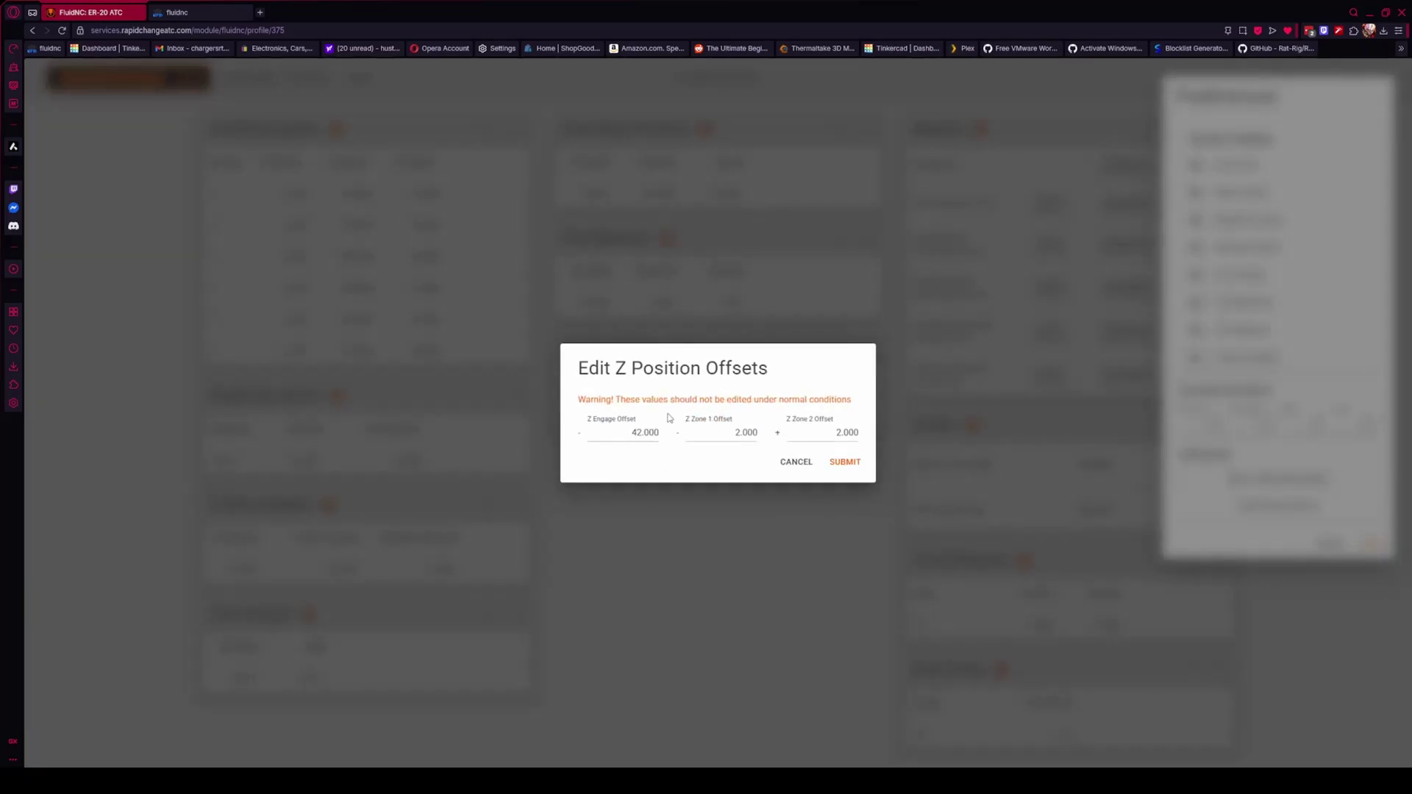
pyautogui.click(807, 463)
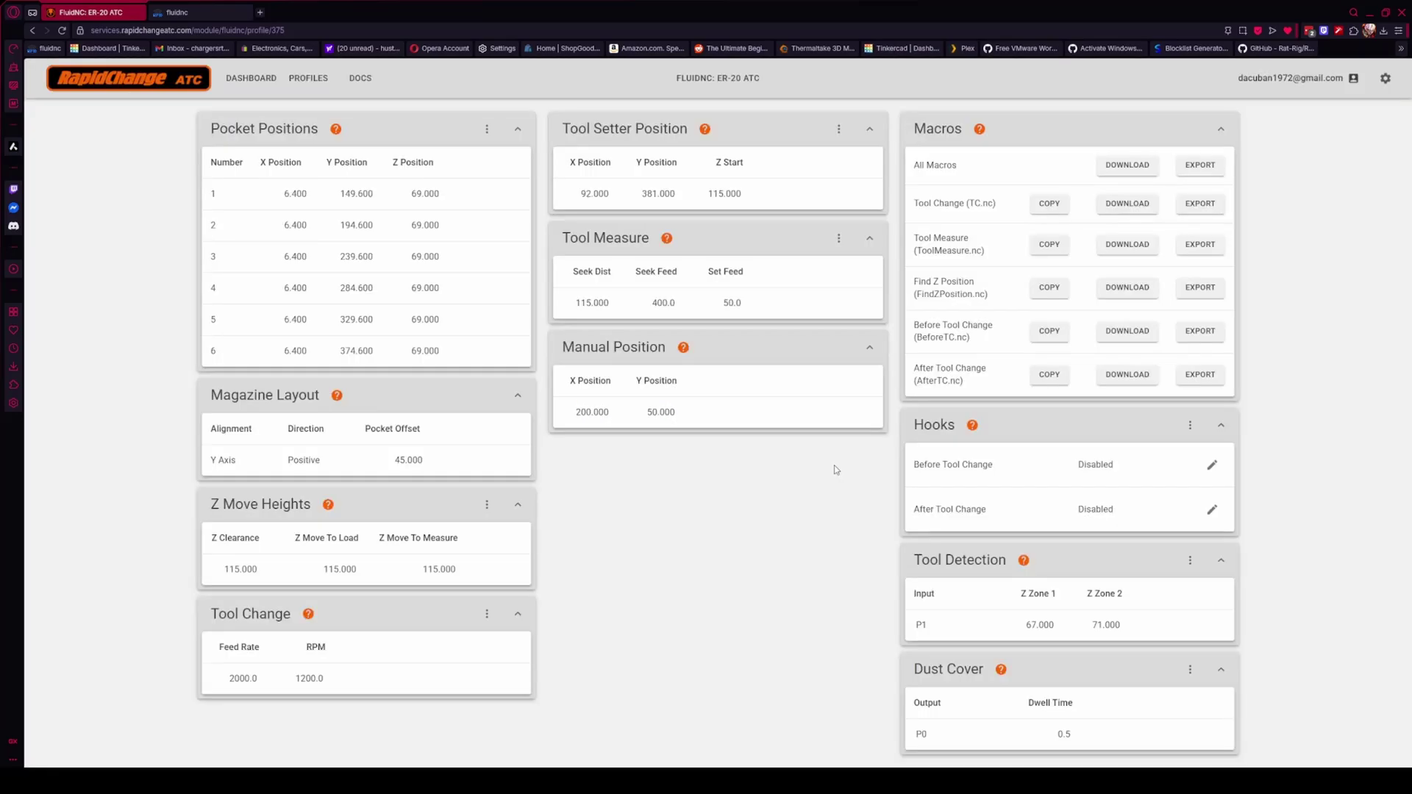